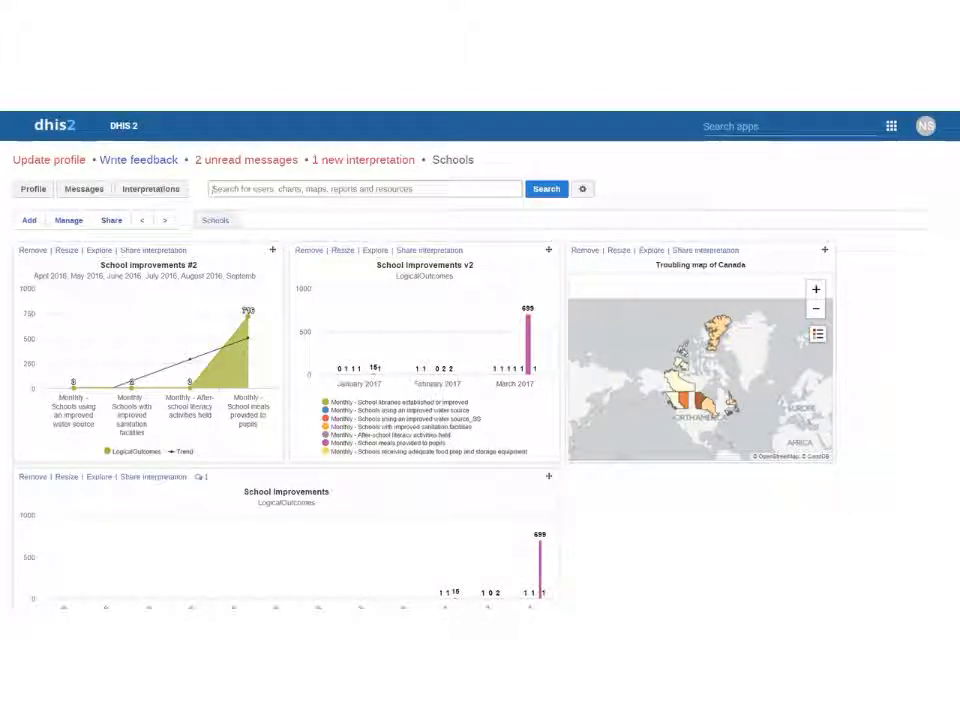
Step: Open the Pivot Table app from the apps menu
left_click(783, 128)
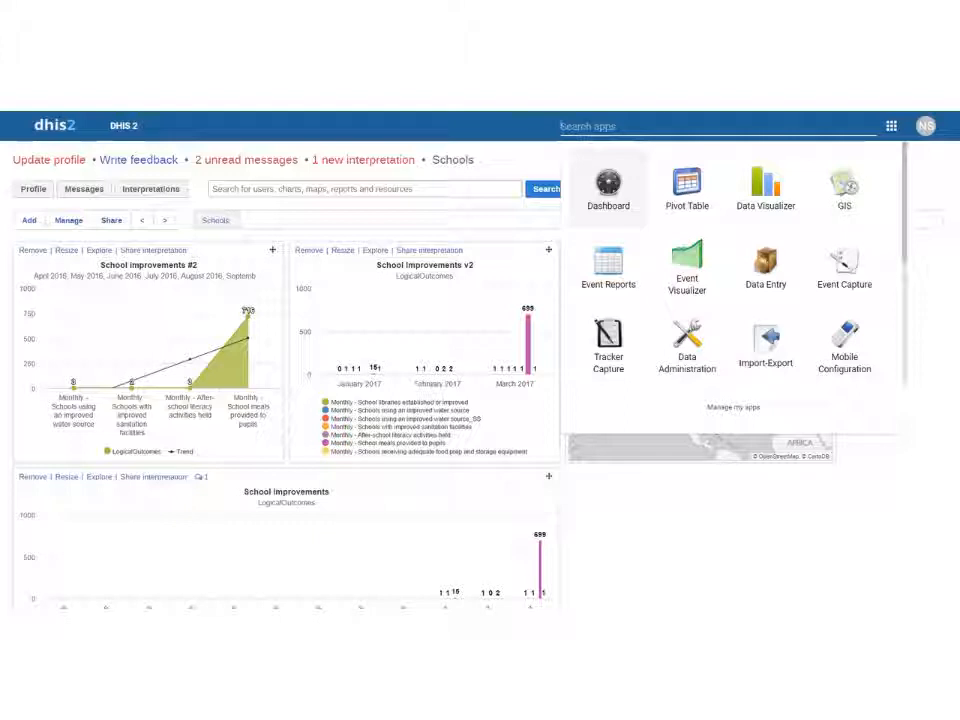
left_click(690, 190)
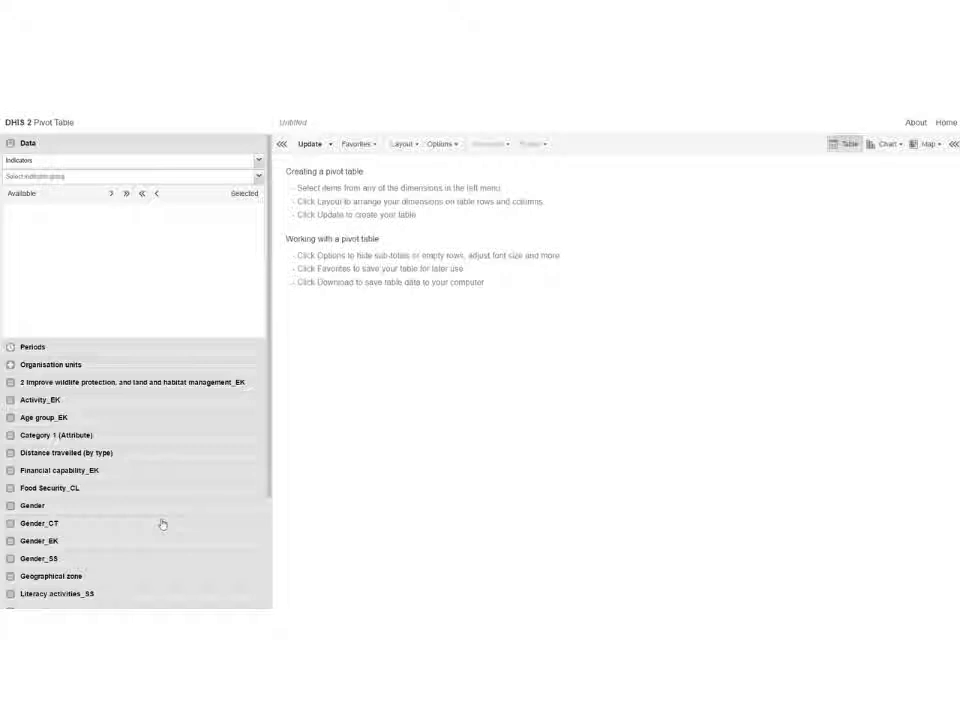
Step: Switch the data selection to data elements, showing all data element groups
left_click(91, 163)
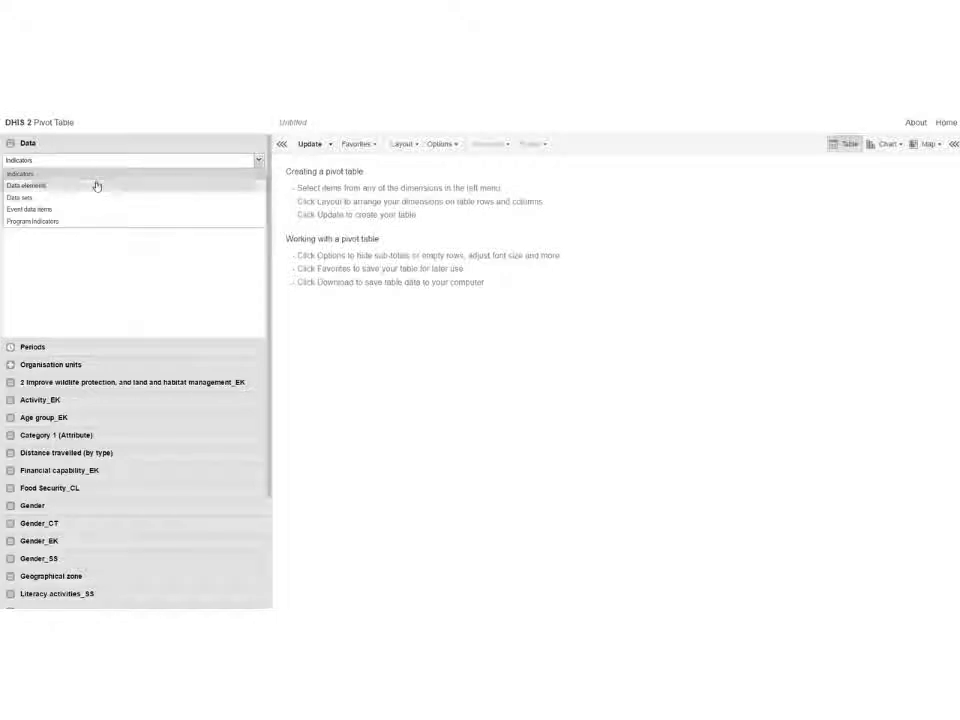
left_click(58, 186)
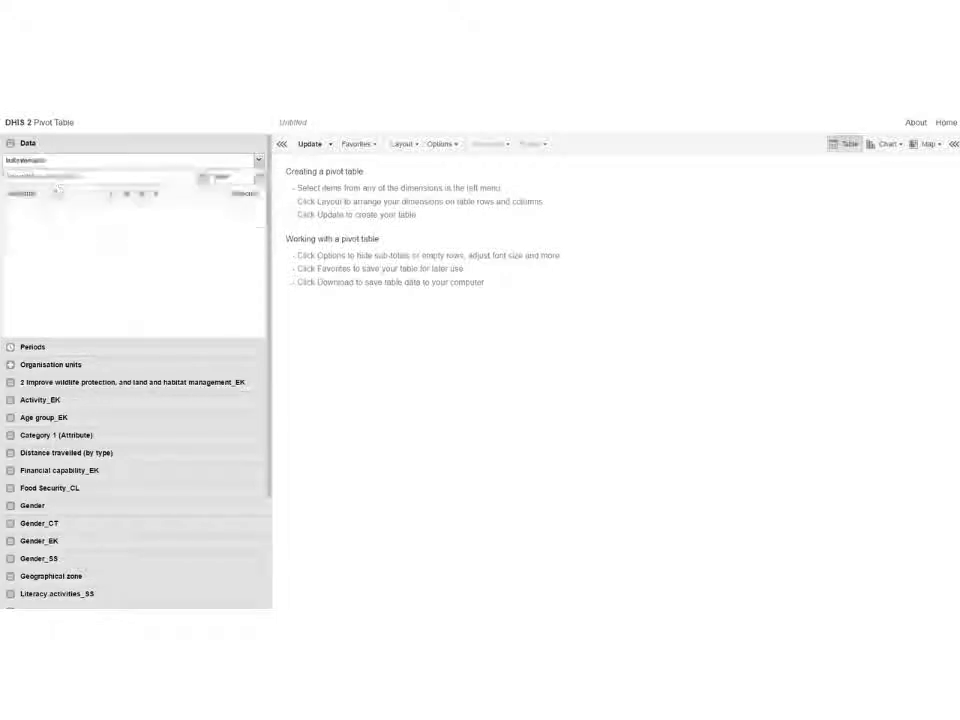
left_click(201, 176)
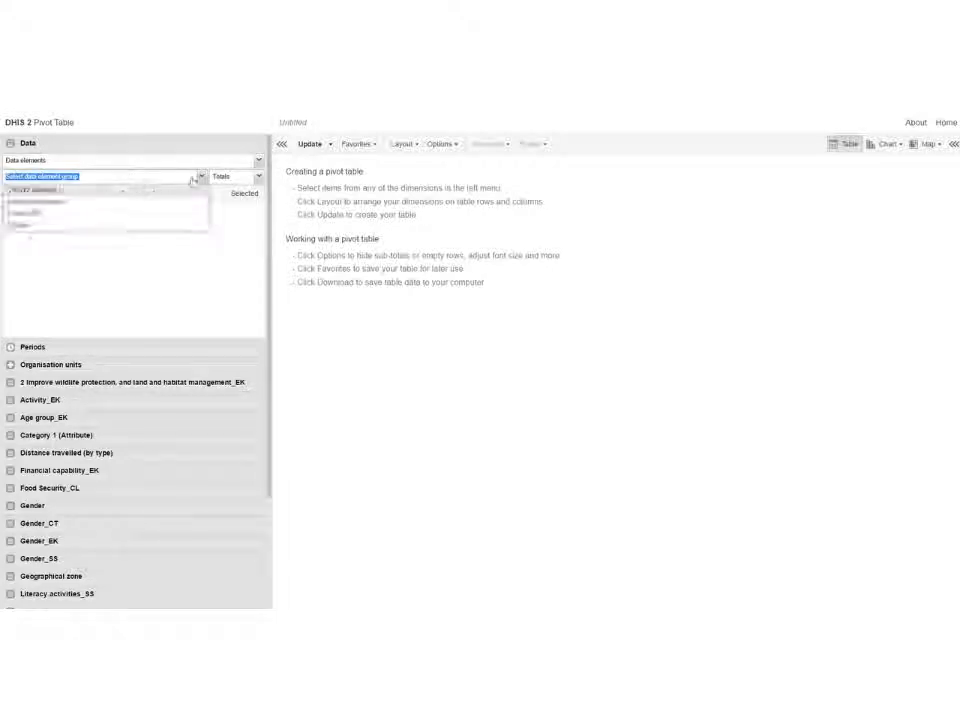
left_click(180, 190)
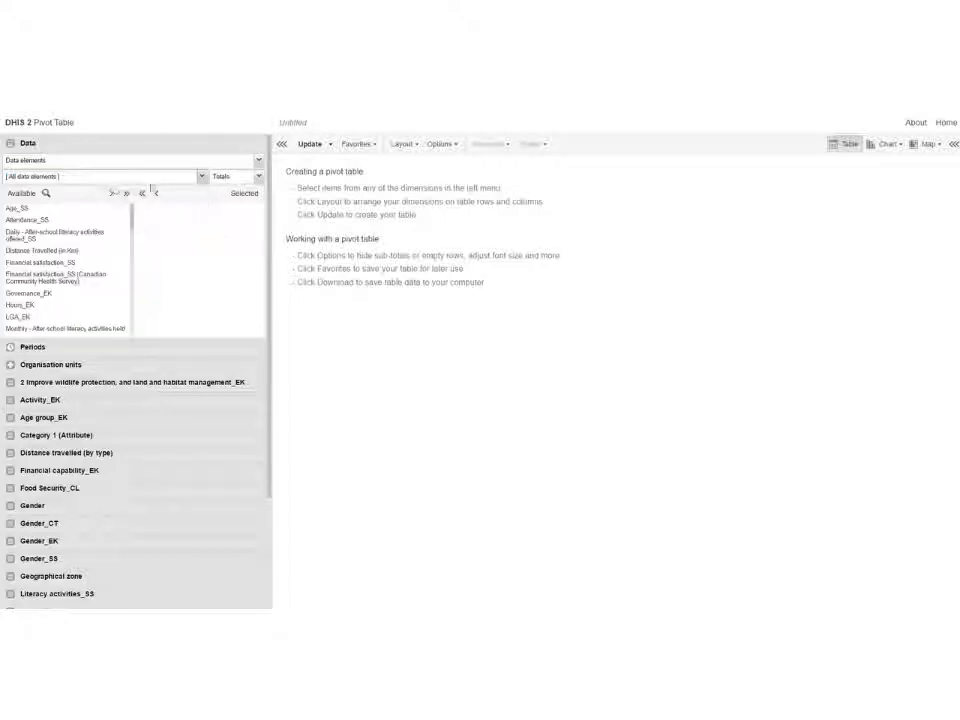
Step: Filter the available data elements by "monthly" and select all of them
left_click(62, 194)
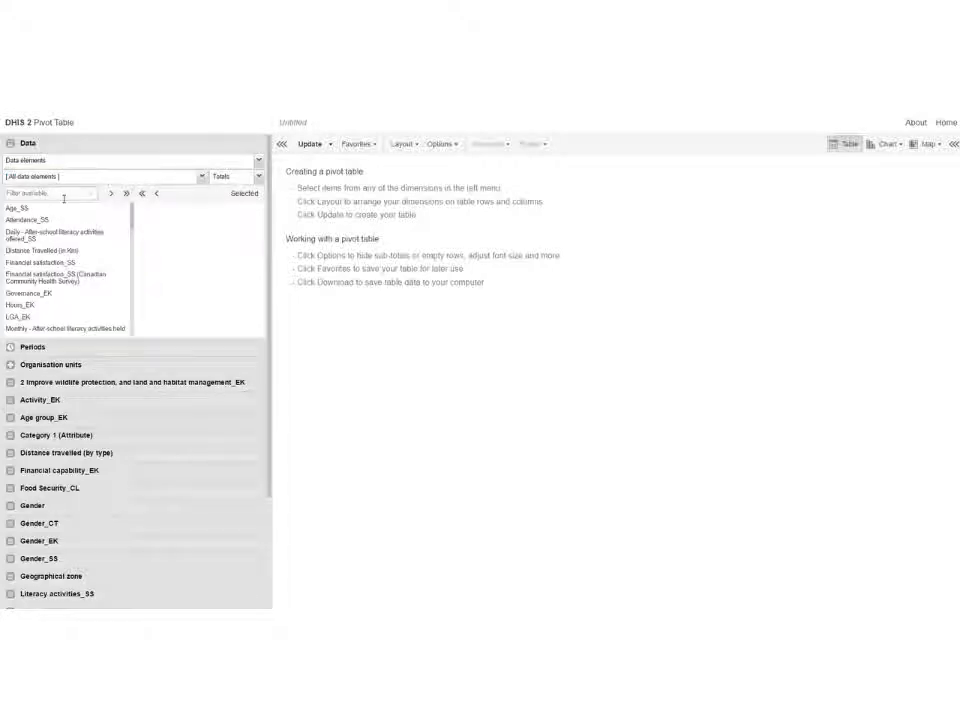
type("monthly")
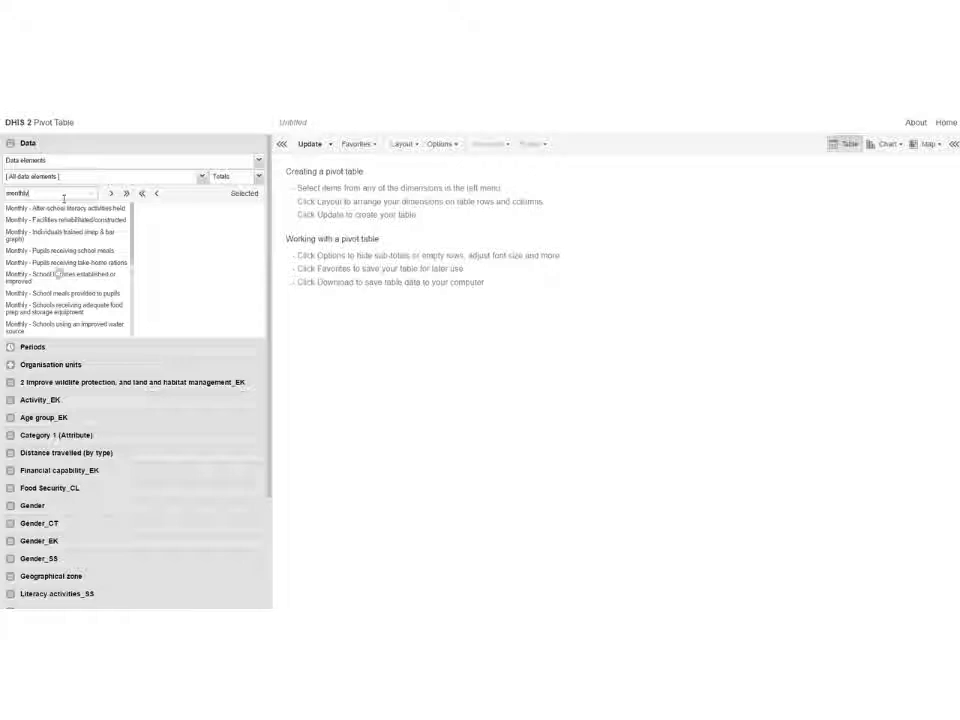
scroll(70, 280, "down", 10)
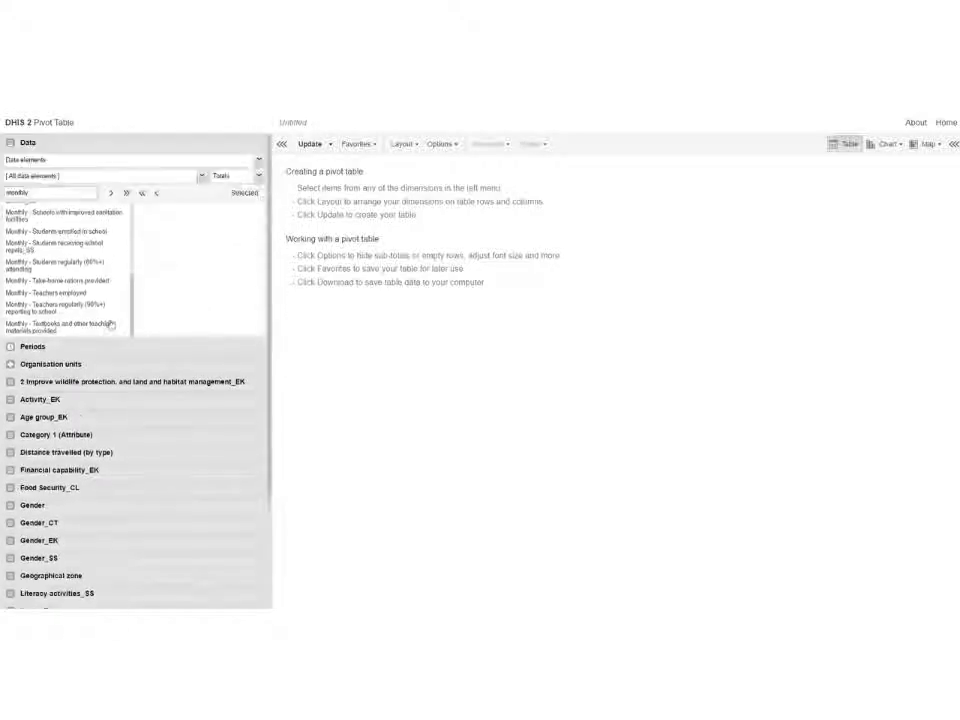
left_click(126, 192)
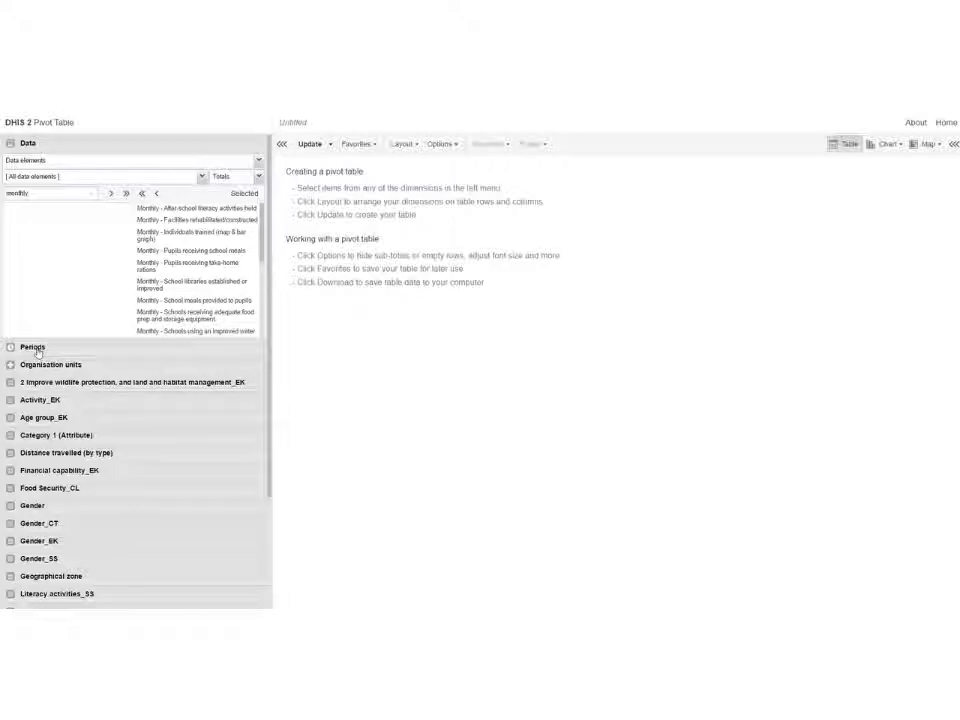
Step: Choose monthly periods and select November 2017 and October 2017
left_click(40, 353)
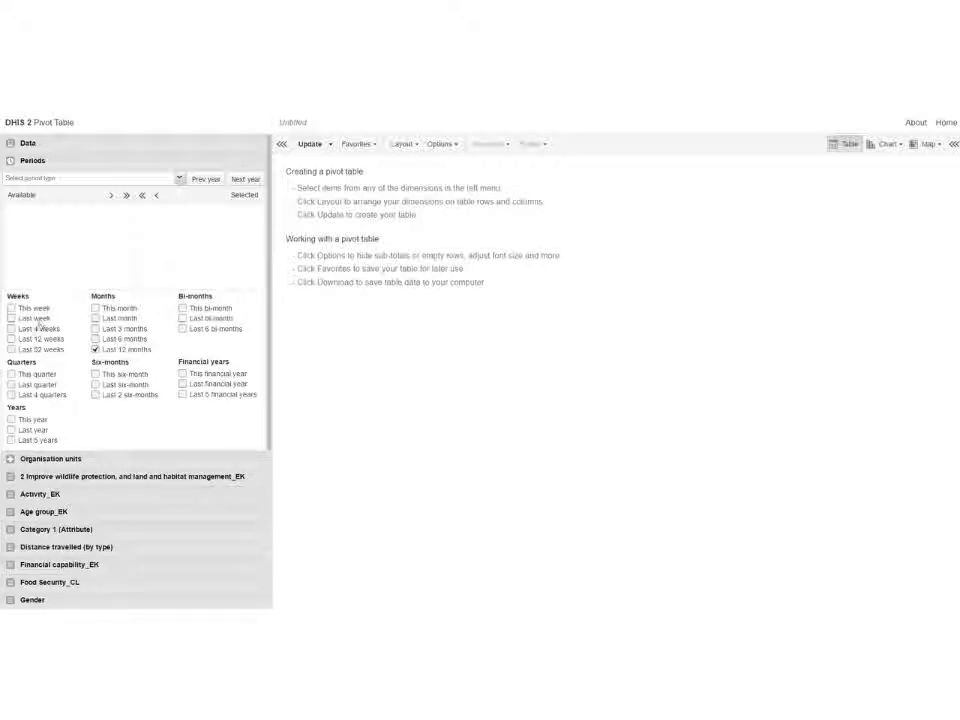
left_click(35, 179)
left_click(43, 217)
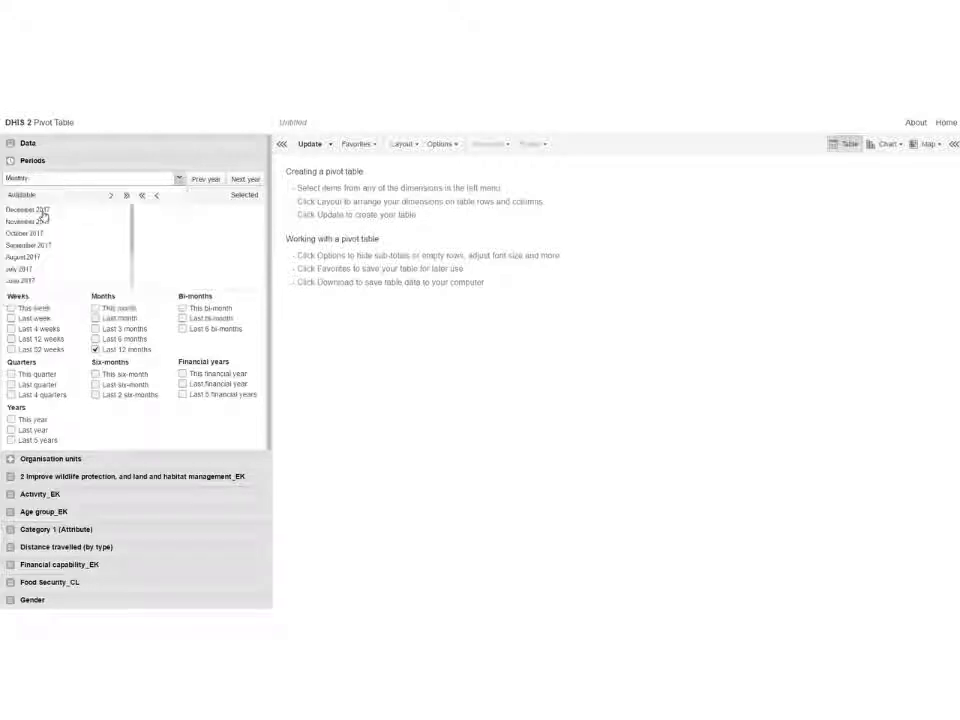
double_click(59, 229)
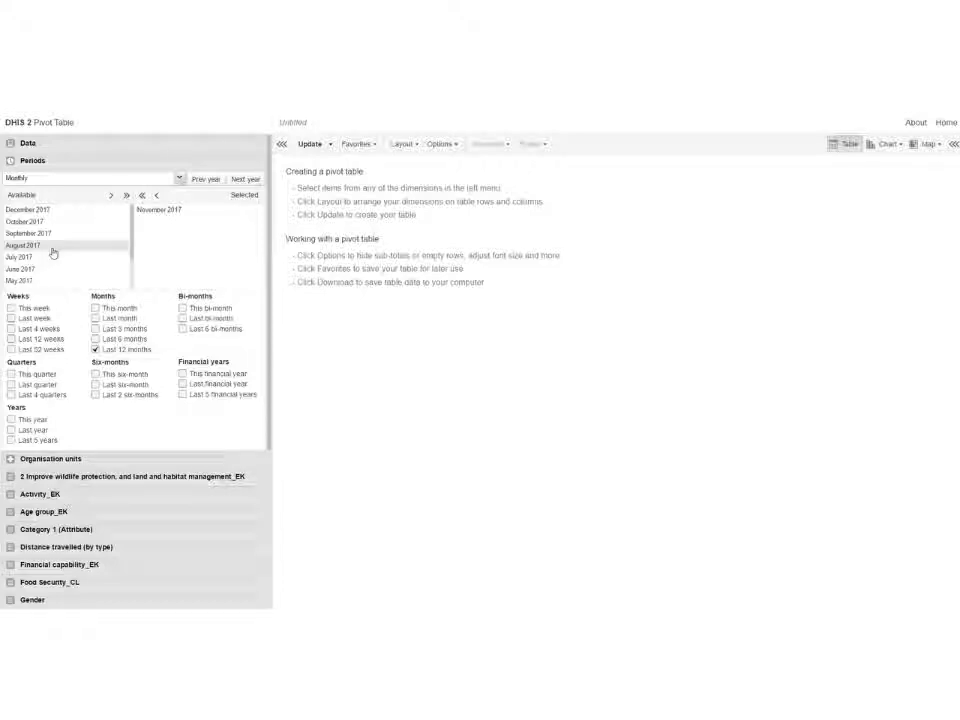
double_click(46, 222)
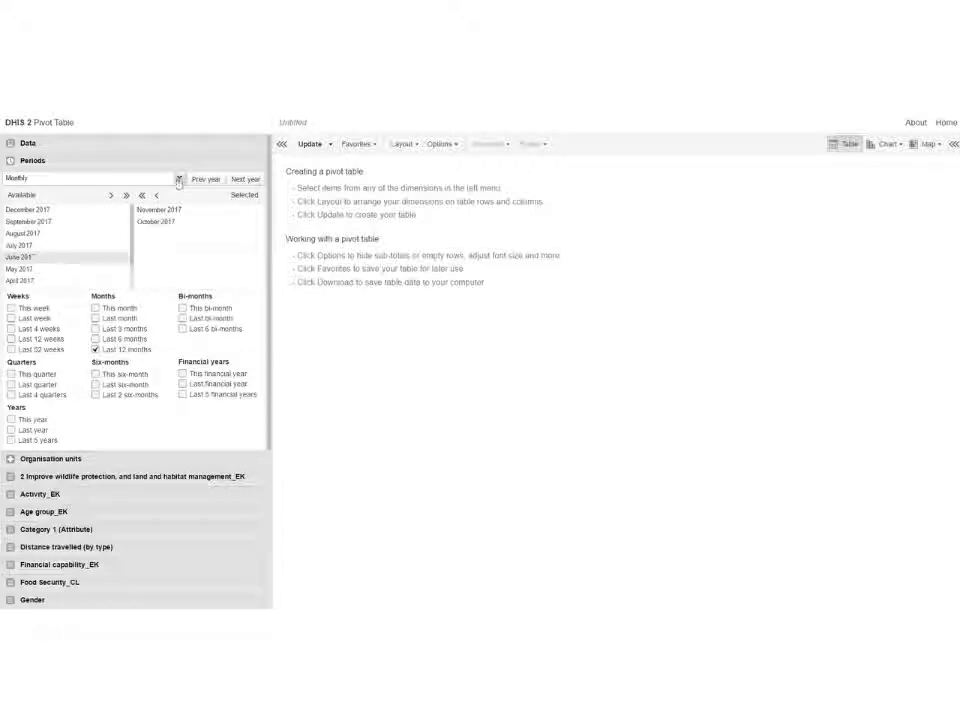
Step: Go back to 2014 and add November 2014 to the selected periods
left_click(205, 179)
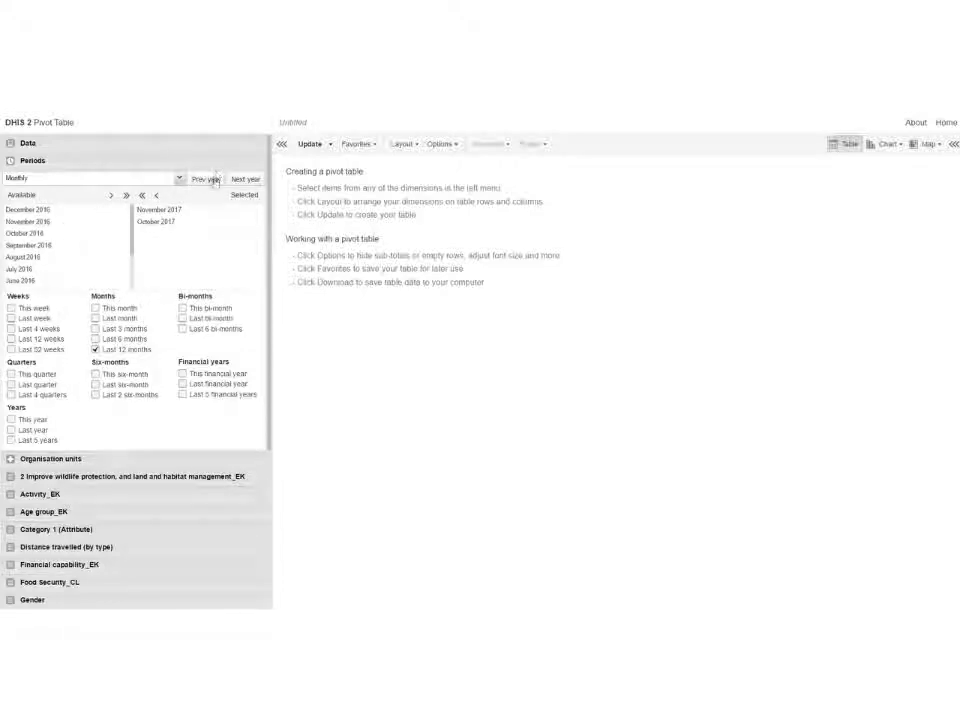
left_click(212, 179)
left_click(212, 179)
double_click(40, 221)
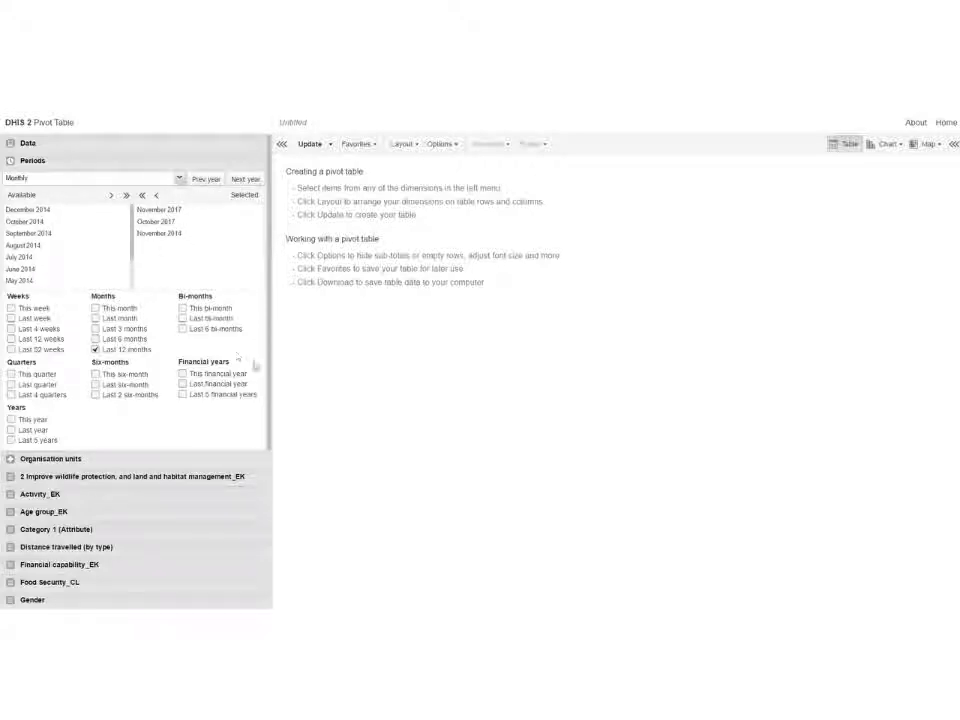
Step: Select the organisation units LogicalOutcomes through Tanzania_EK and update the pivot table
left_click(52, 458)
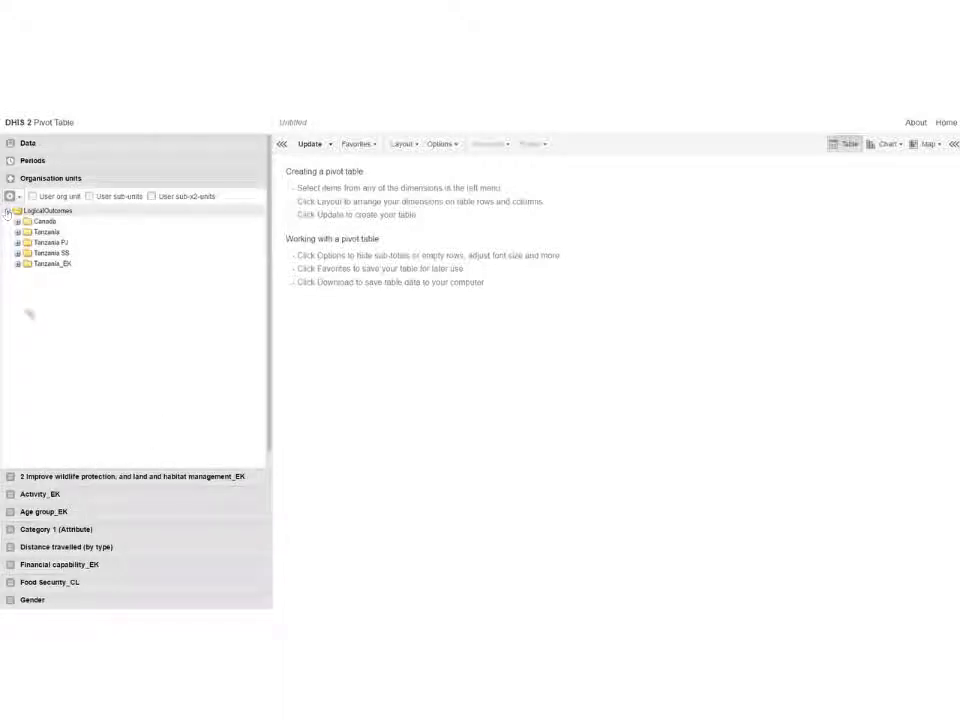
left_click(103, 264, "shift")
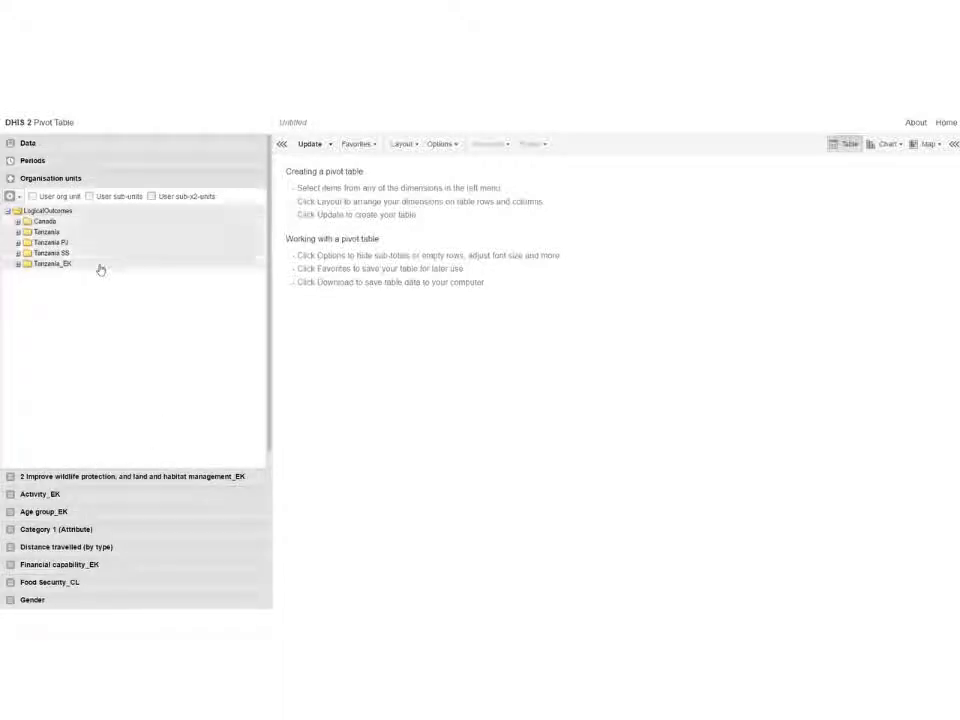
left_click(311, 145)
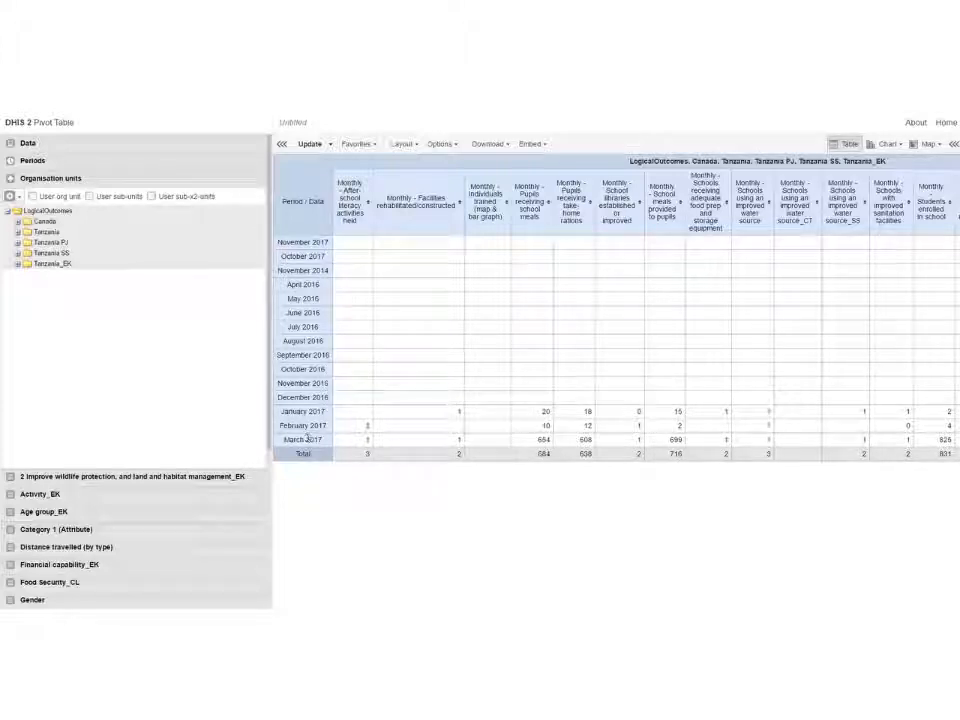
Step: Replace the selected periods with January, February and March 2017 and update the table
left_click(45, 160)
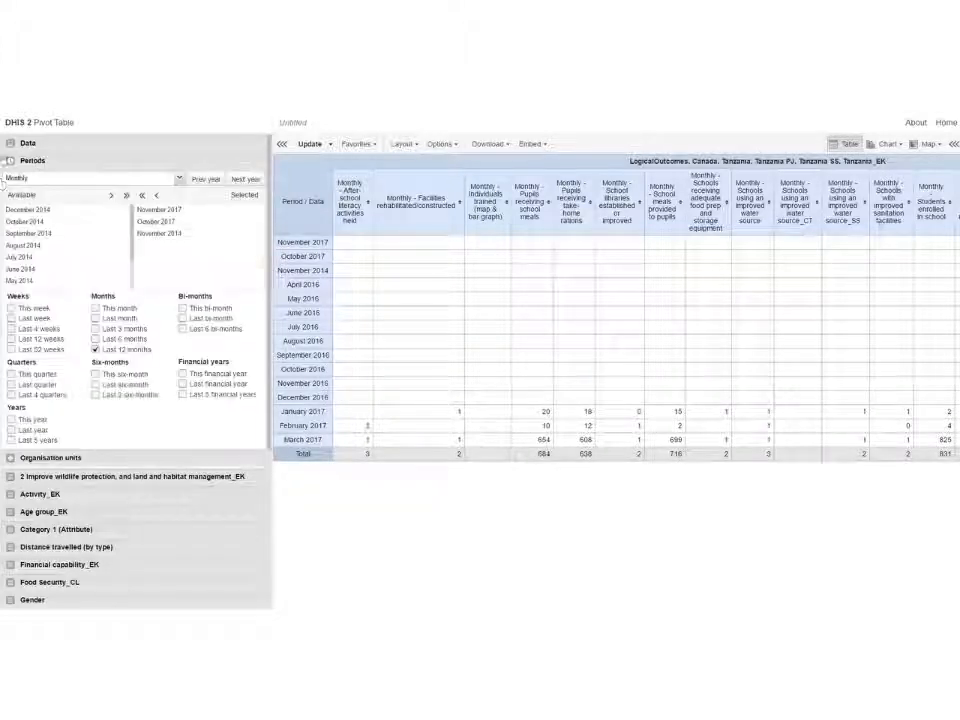
left_click(142, 195)
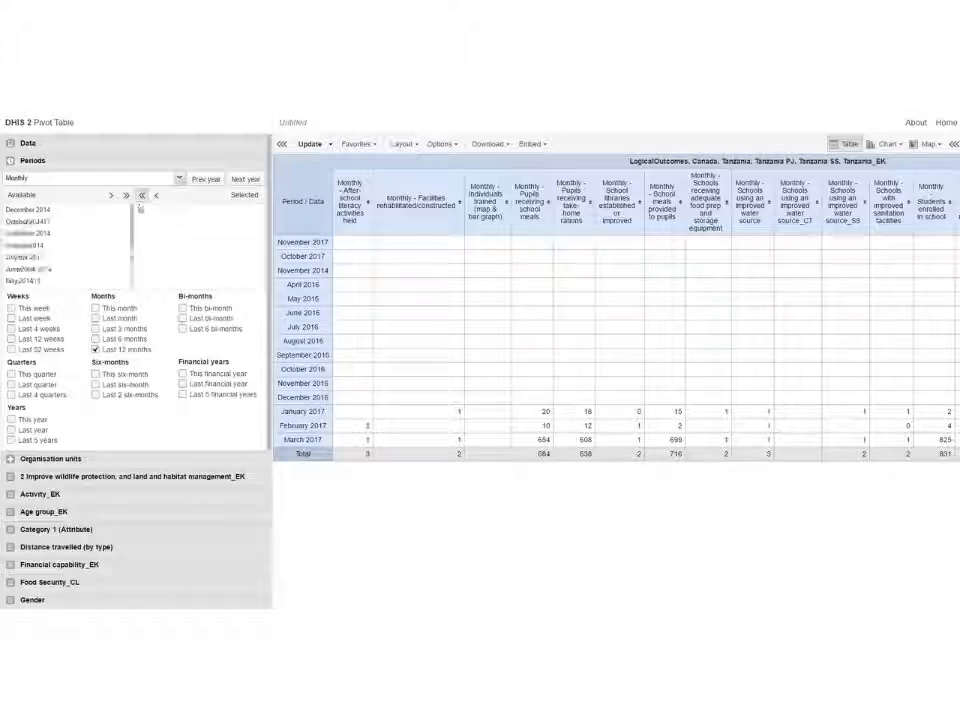
left_click(242, 181)
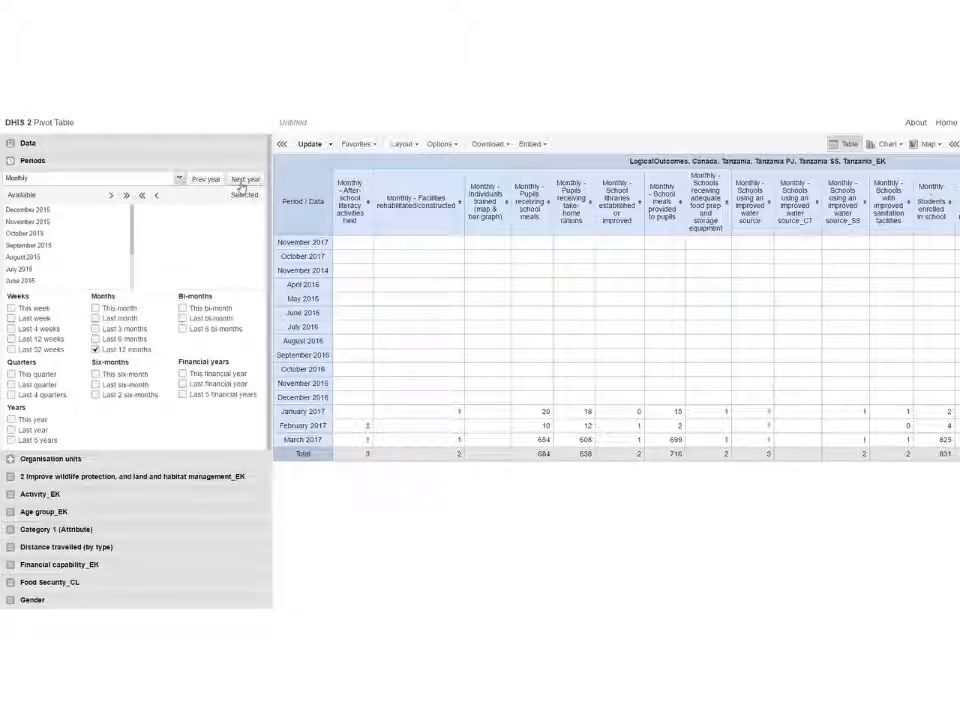
left_click(241, 185)
scroll(52, 282, "down", 2)
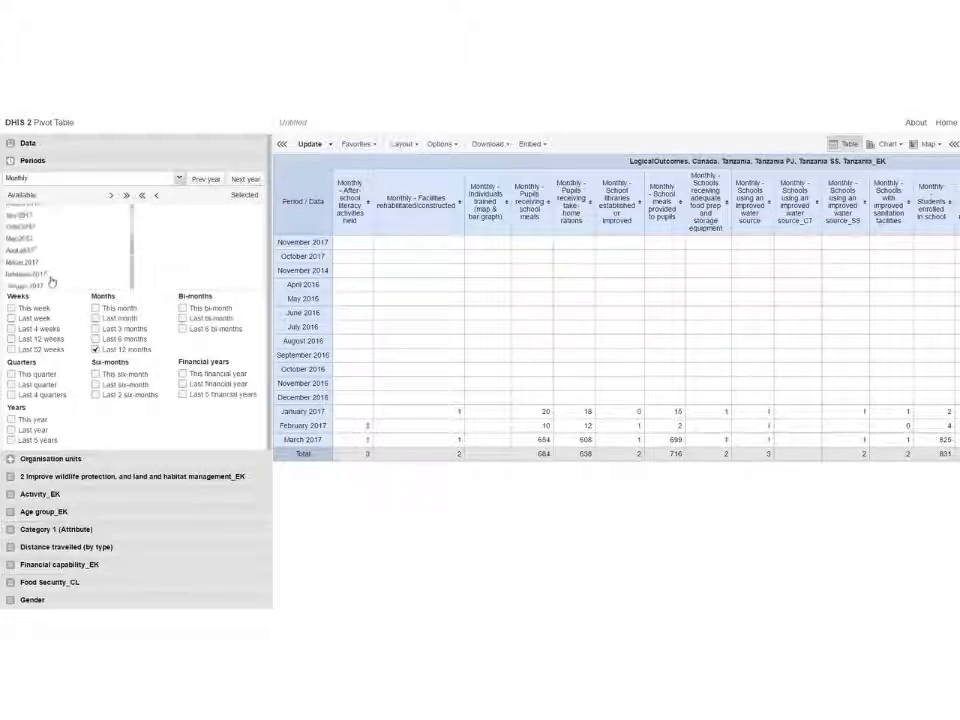
double_click(52, 284)
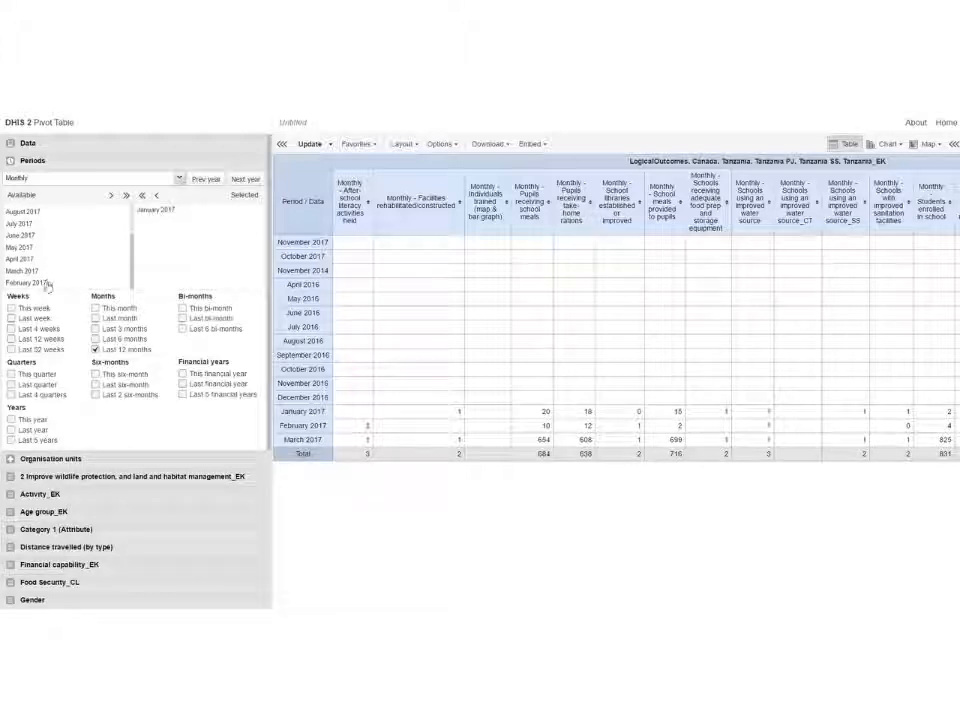
double_click(46, 283)
double_click(46, 283)
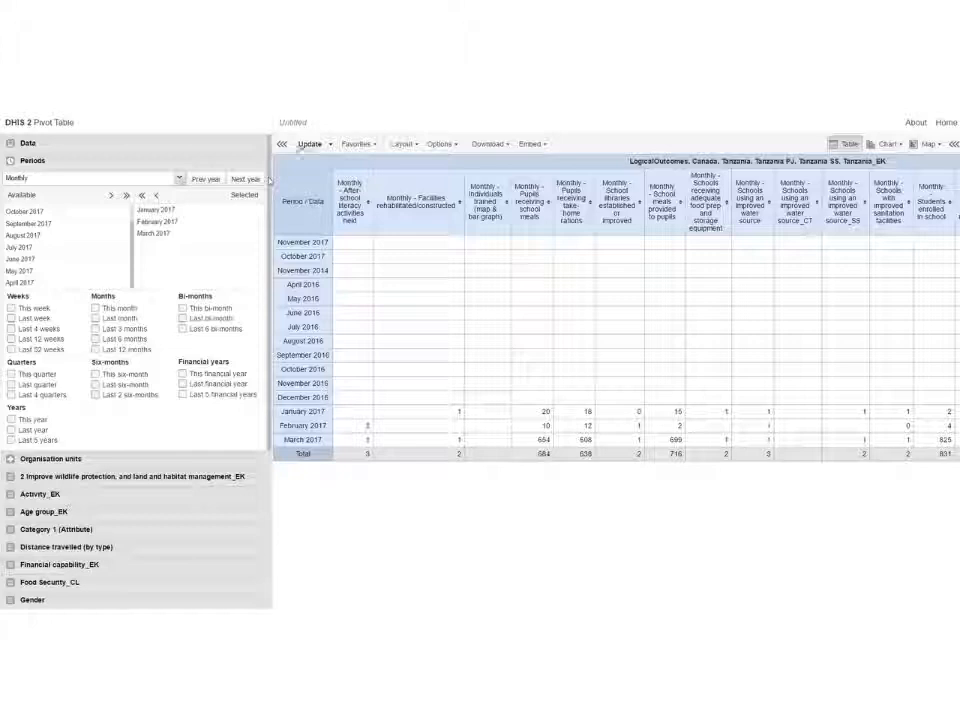
left_click(303, 145)
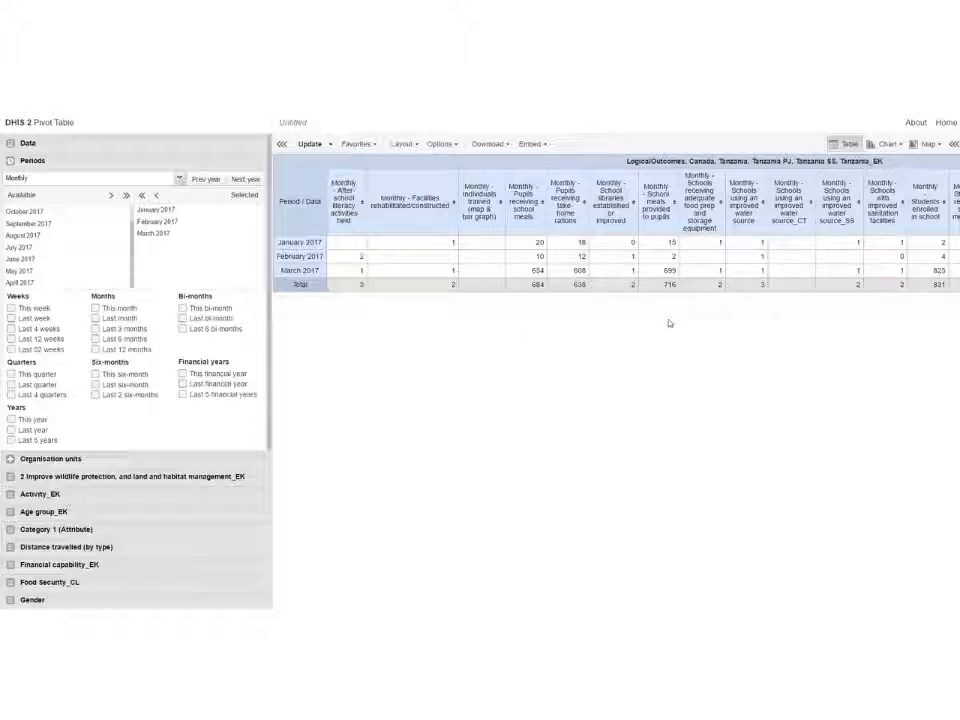
Step: In the table layout, move organisation units to the columns and data to the report filter, then update
scroll(608, 409, "right", 5)
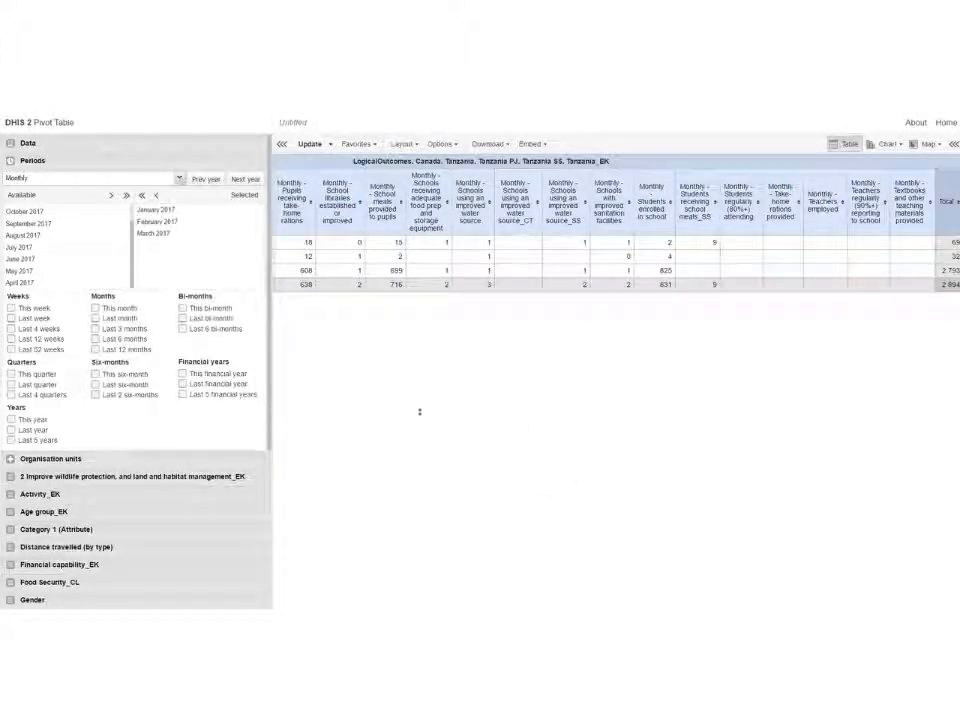
scroll(415, 409, "left", 5)
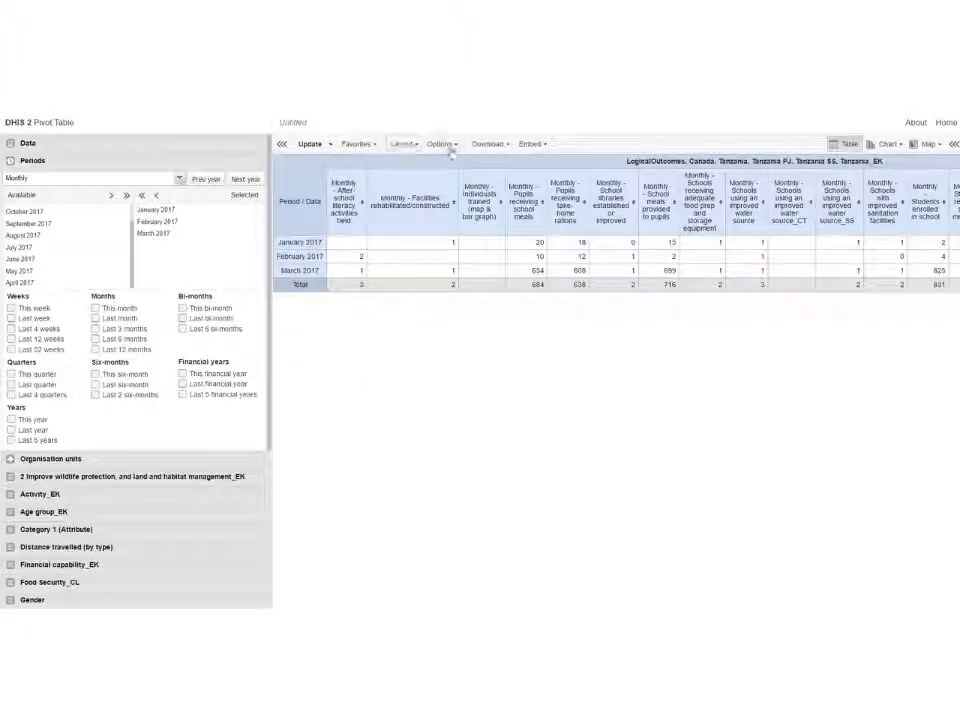
left_click(400, 144)
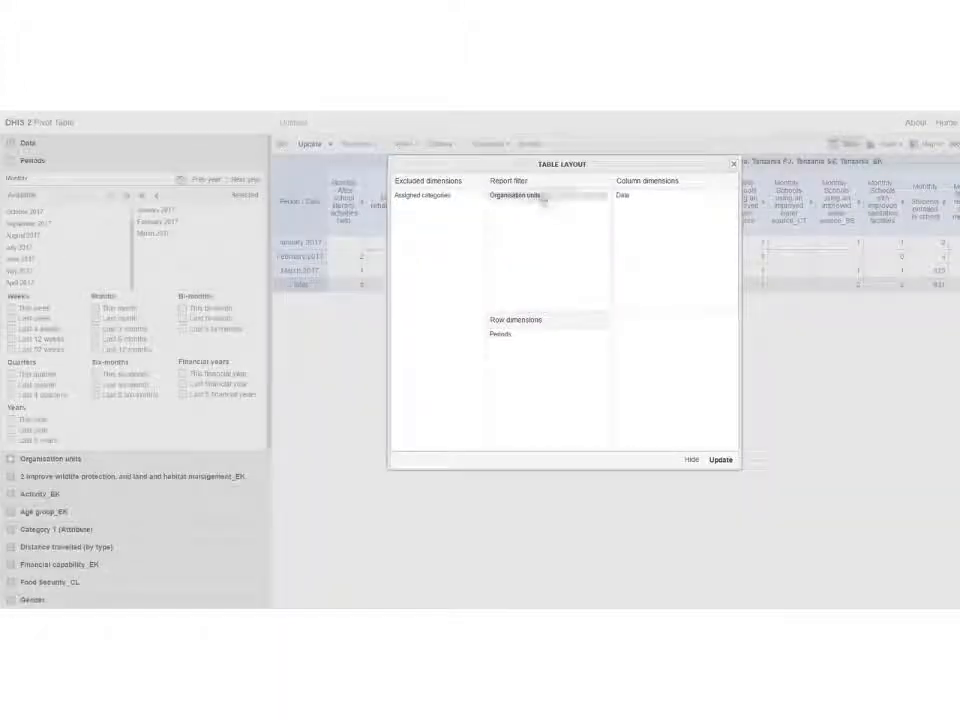
left_click_drag(531, 195, 543, 238)
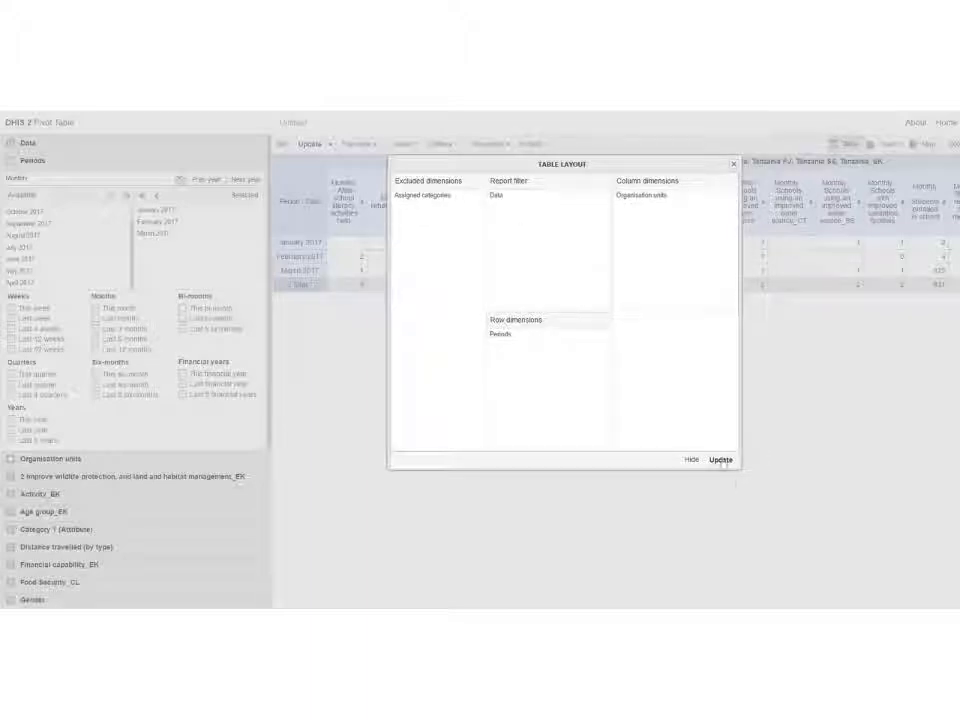
left_click(721, 459)
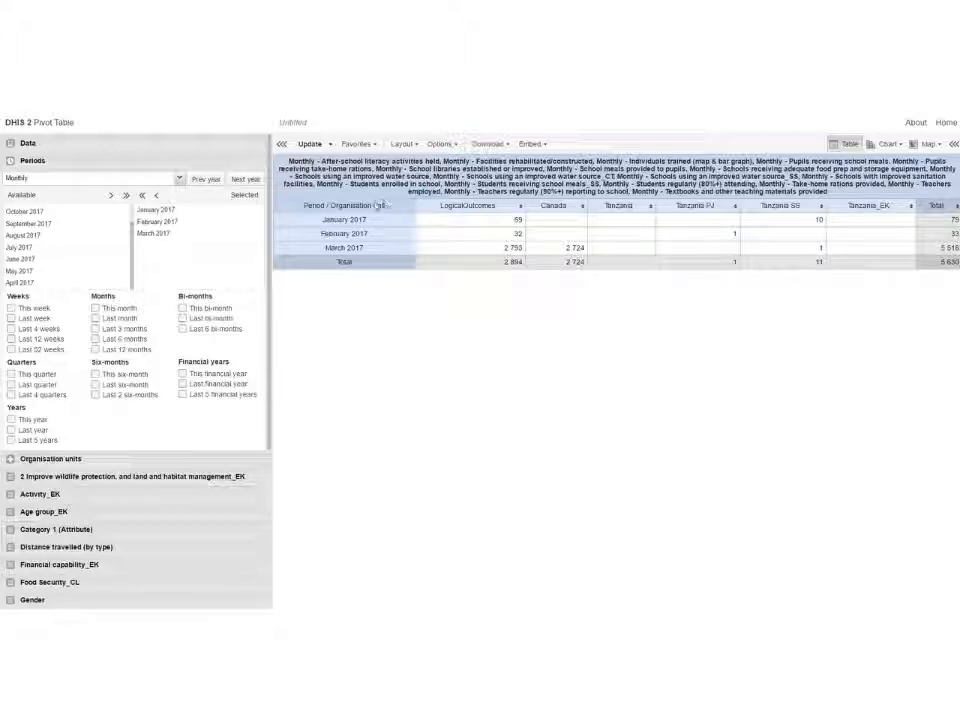
Step: Rearrange the table layout so data becomes the rows with periods as filter, then update
left_click(441, 144)
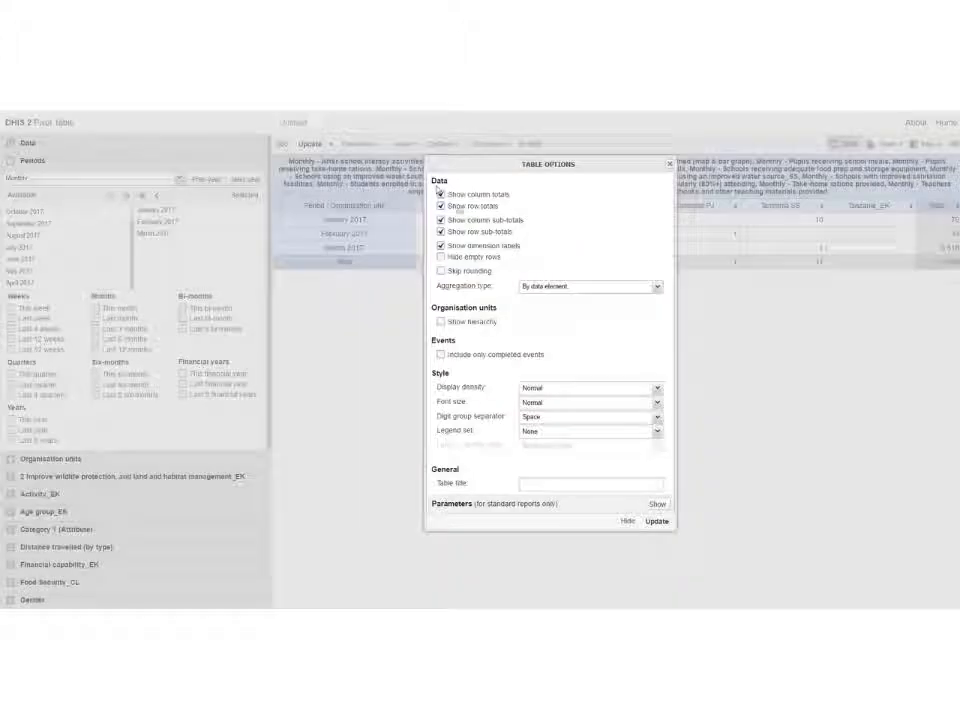
left_click(400, 145)
left_click(400, 145)
left_click_drag(497, 194, 538, 250)
left_click(721, 461)
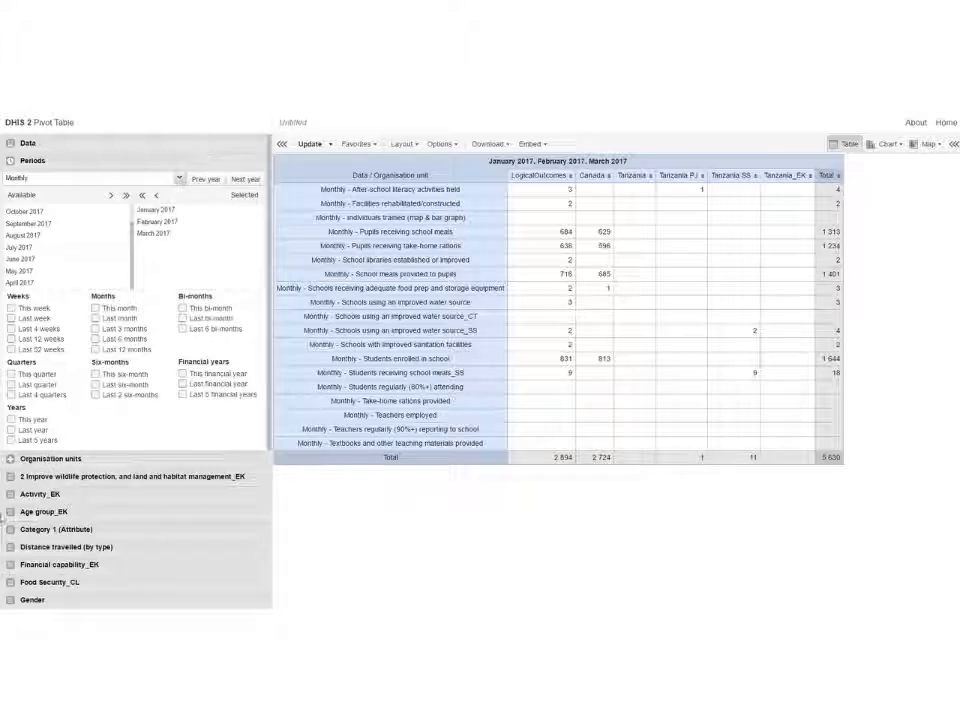
Step: Expand Canada in the organisation units, select its provinces together with LogicalOutcomes, and update the table
left_click(68, 461)
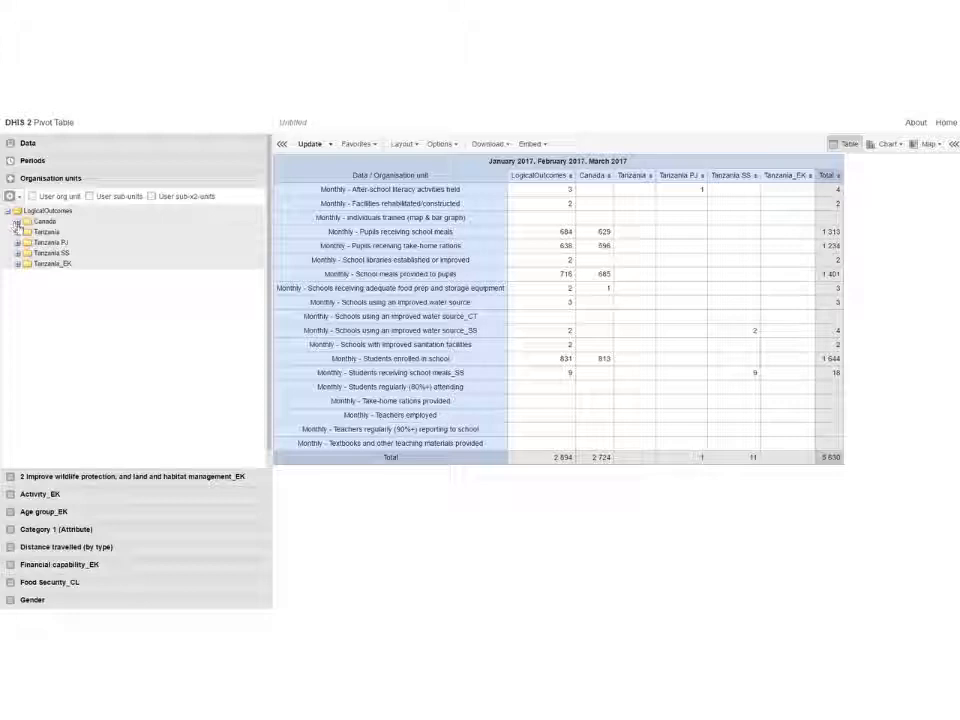
left_click(17, 222)
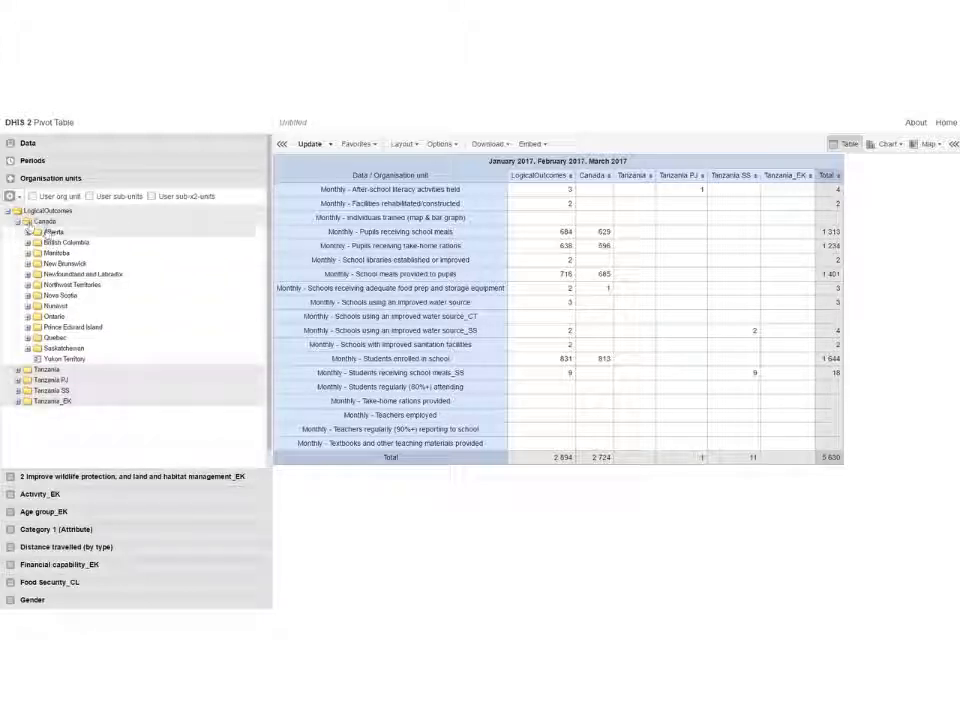
left_click(110, 358, "shift")
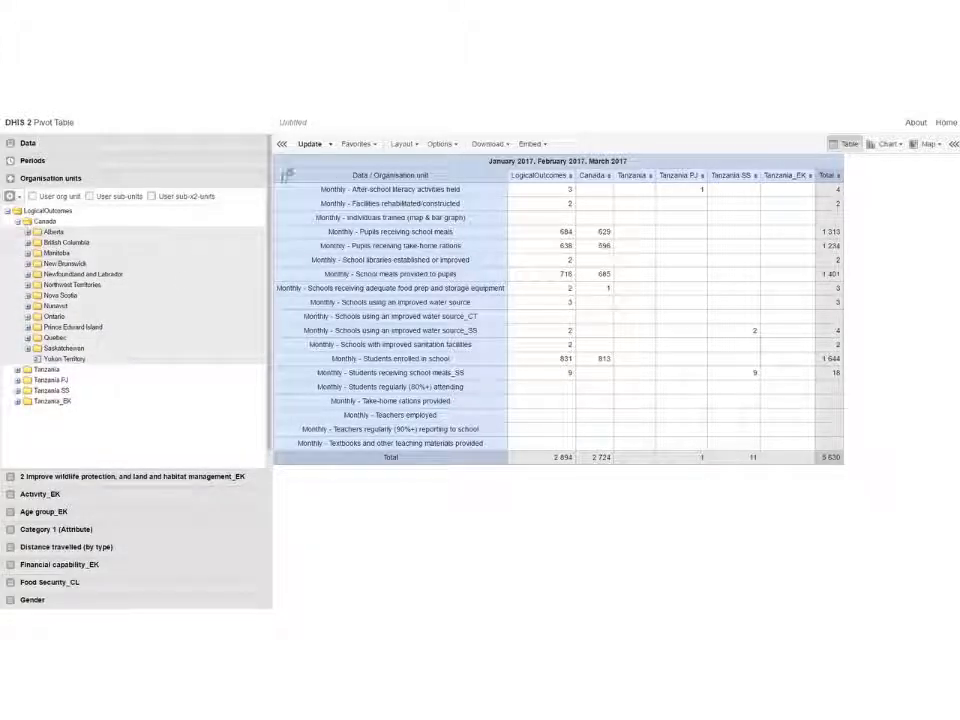
left_click(308, 144)
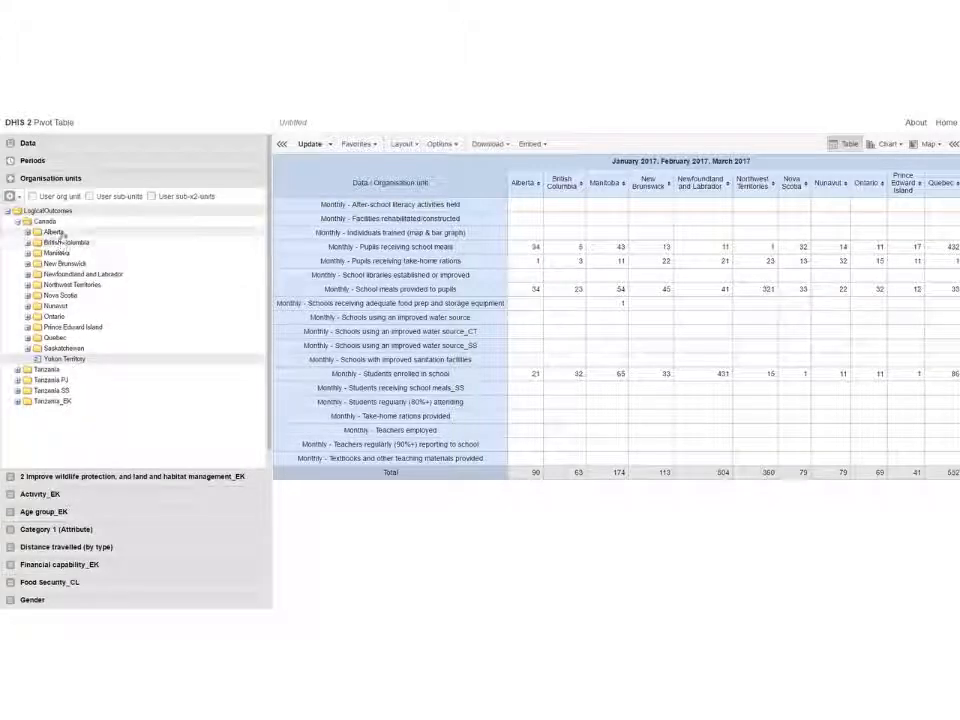
left_click(307, 146)
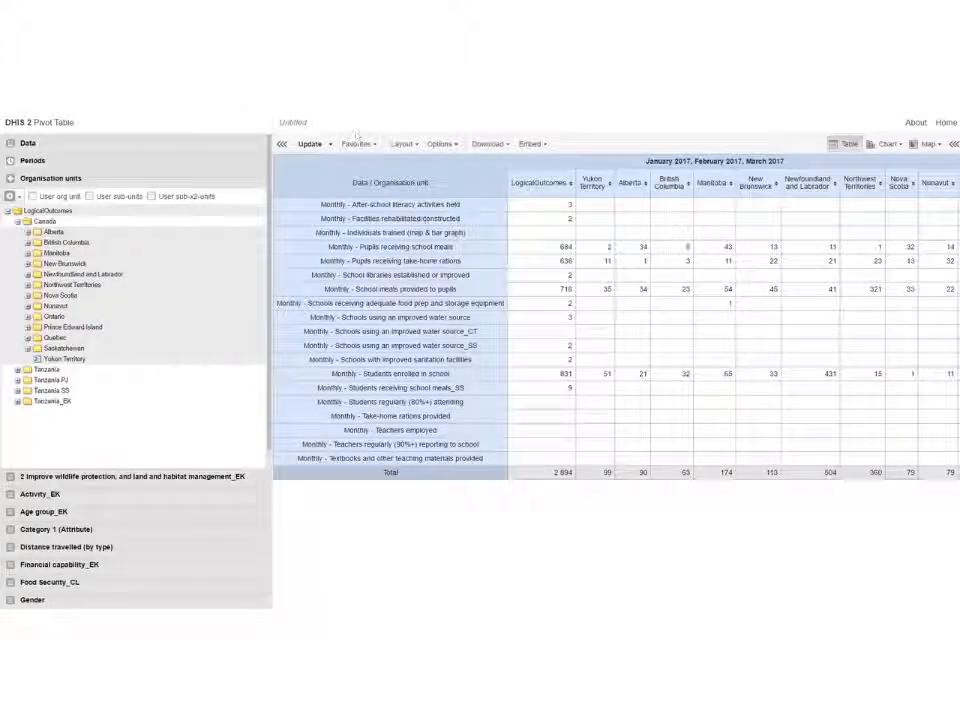
Step: In the table options, turn off column totals, row totals, column sub-totals and row sub-totals, then update
left_click(441, 144)
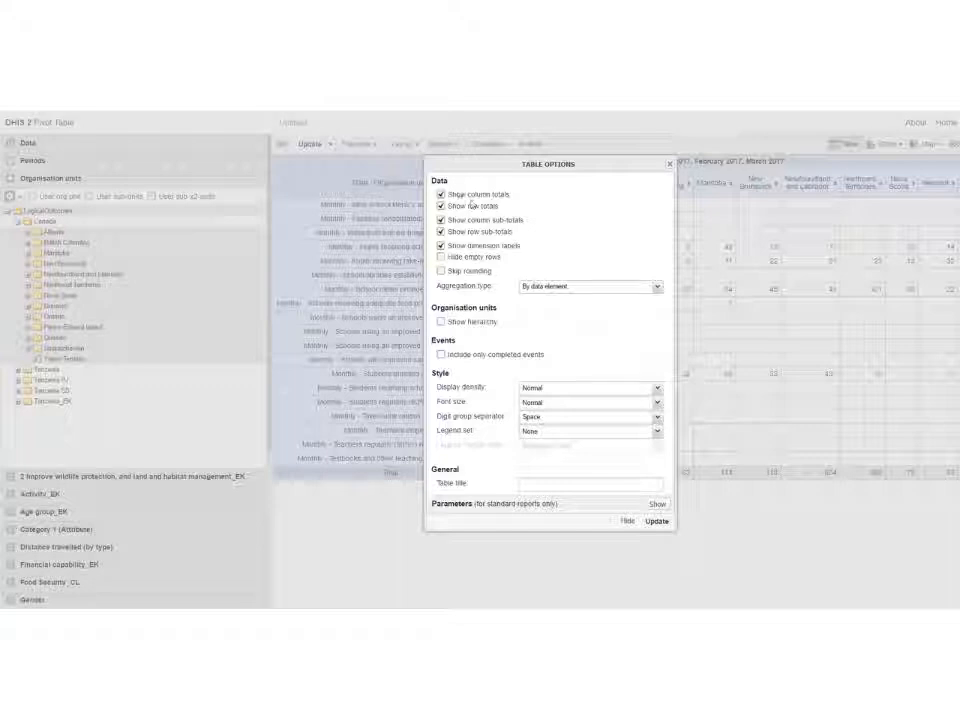
left_click(440, 194)
left_click(440, 206)
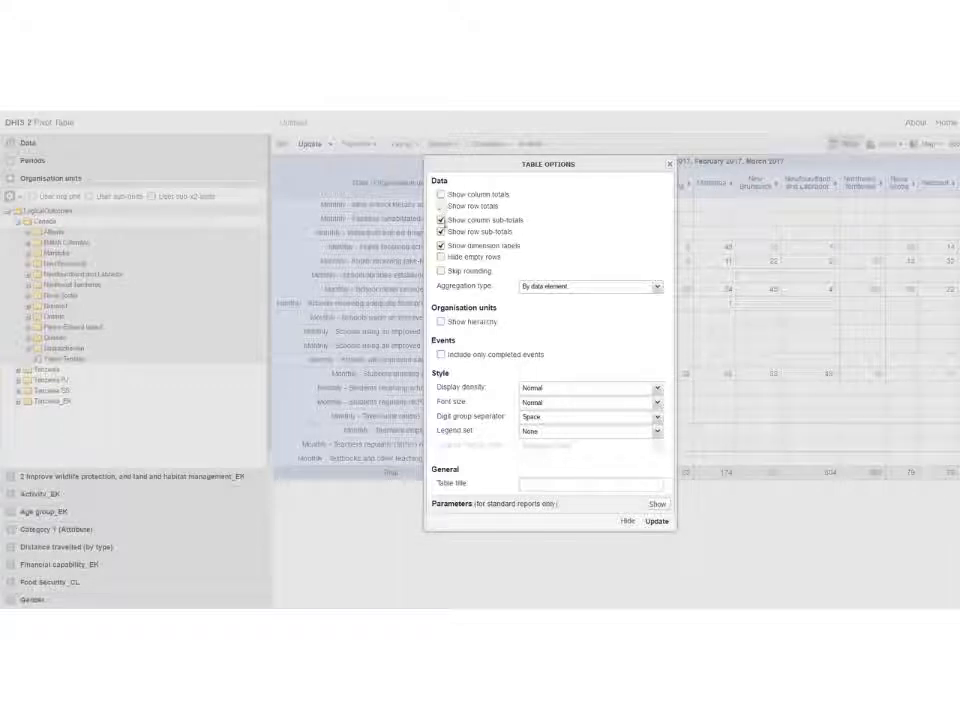
left_click(441, 232)
left_click(440, 219)
left_click(656, 521)
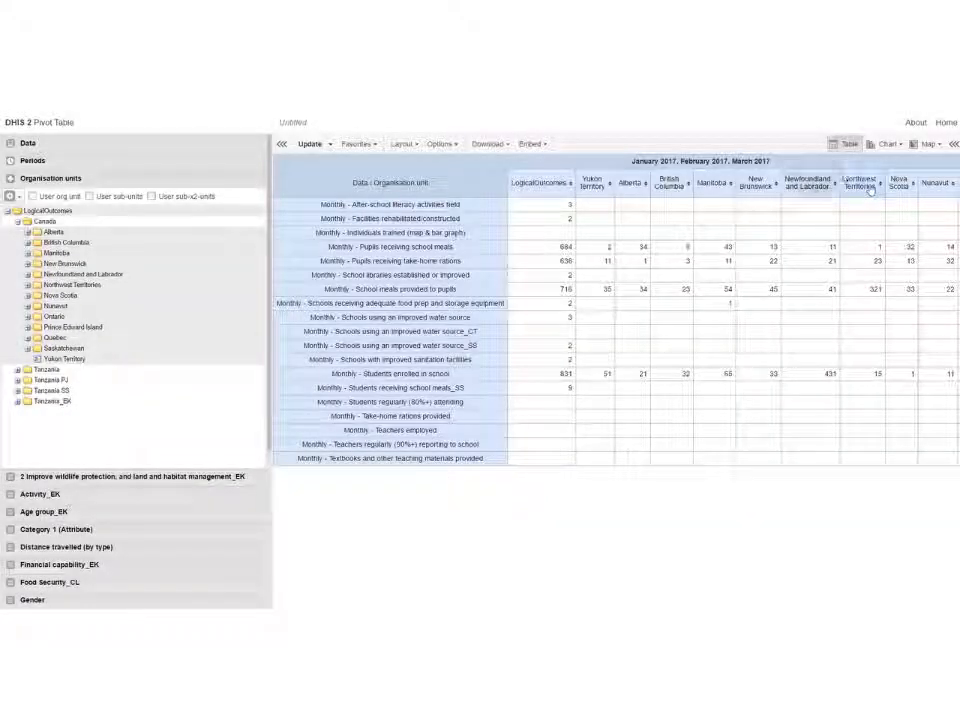
Step: Open the pivot table as a chart, switch it to a stacked column chart, and update
left_click(886, 145)
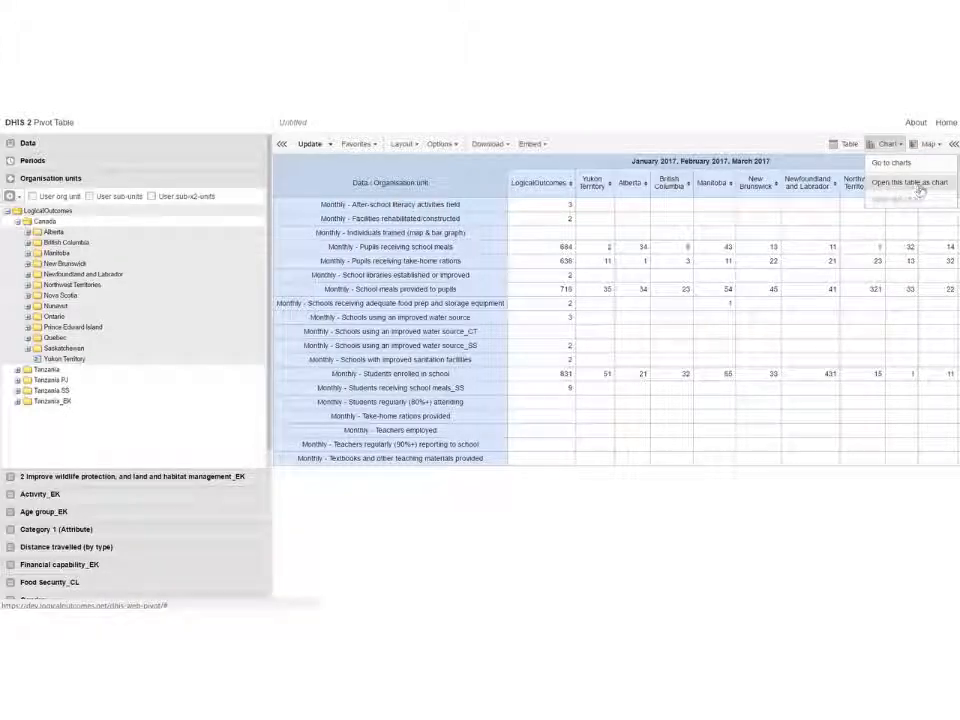
left_click(917, 187)
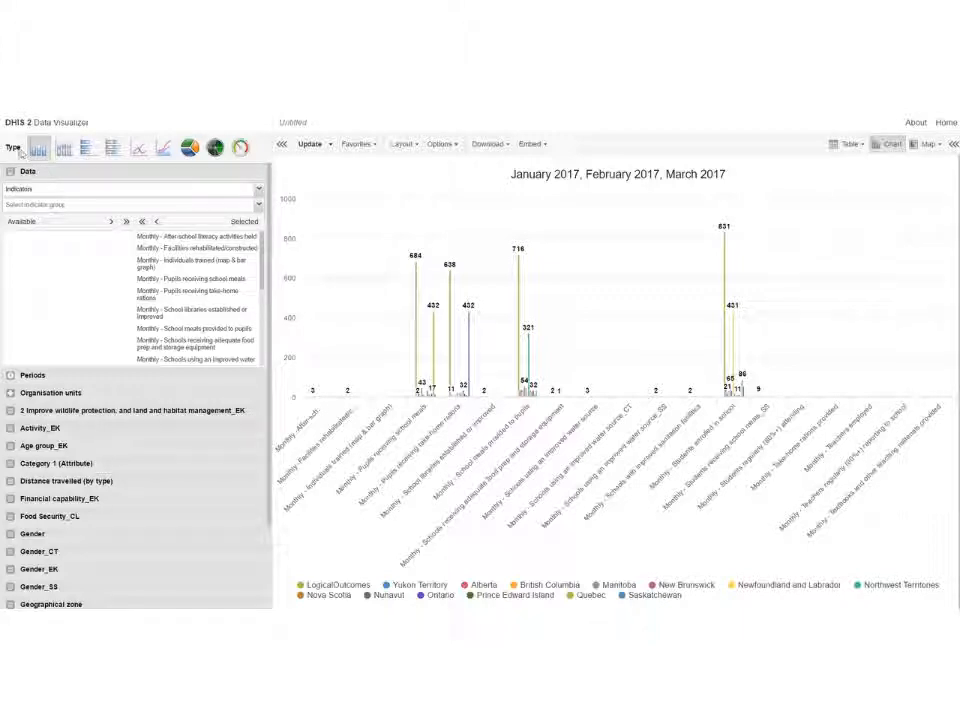
left_click(62, 148)
left_click(310, 145)
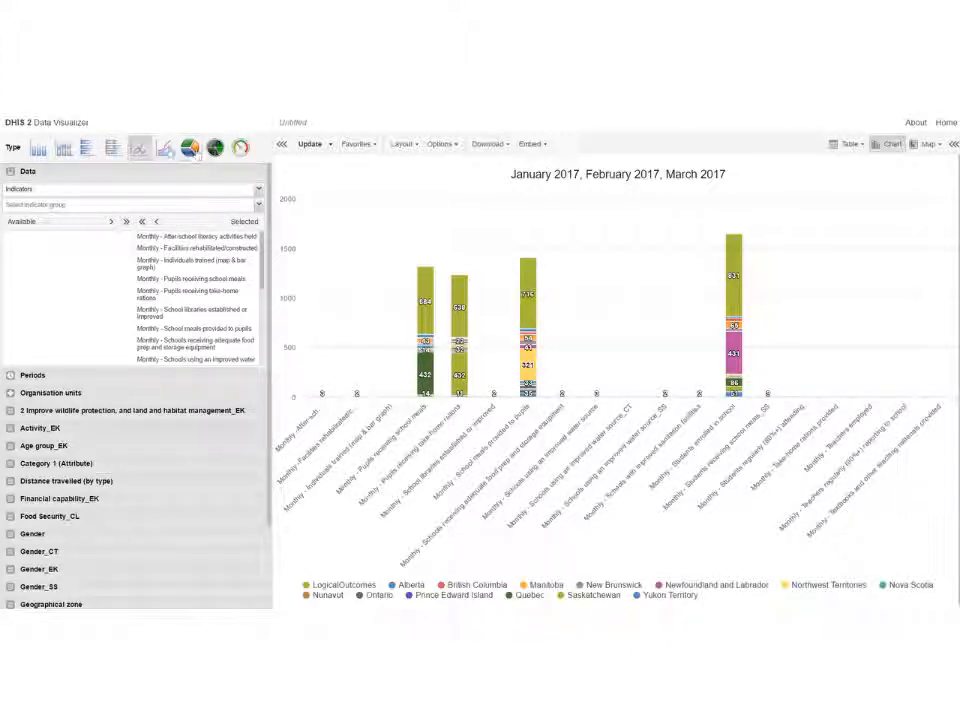
Step: Examine the chart type choices, the download formats and the embed code for the chart
left_click(140, 150)
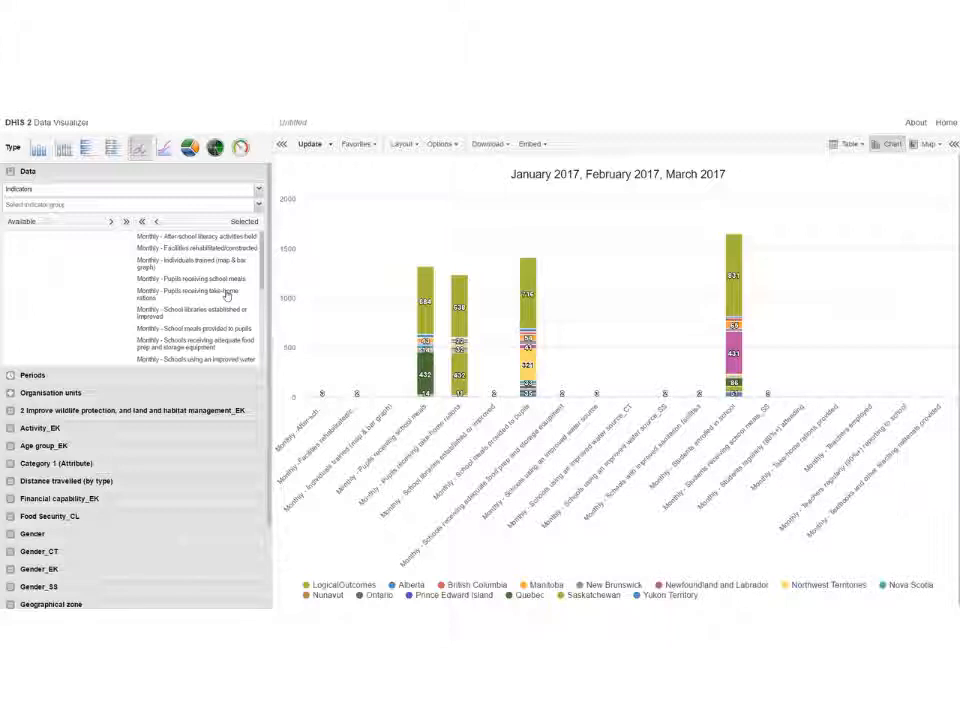
left_click(484, 145)
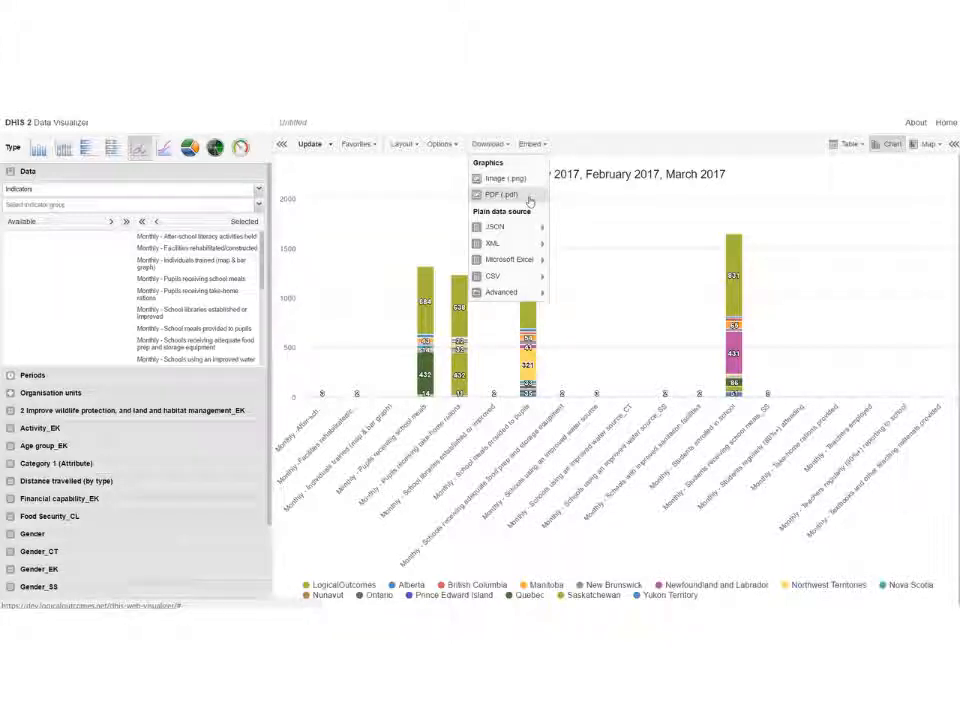
mouse_move(512, 244)
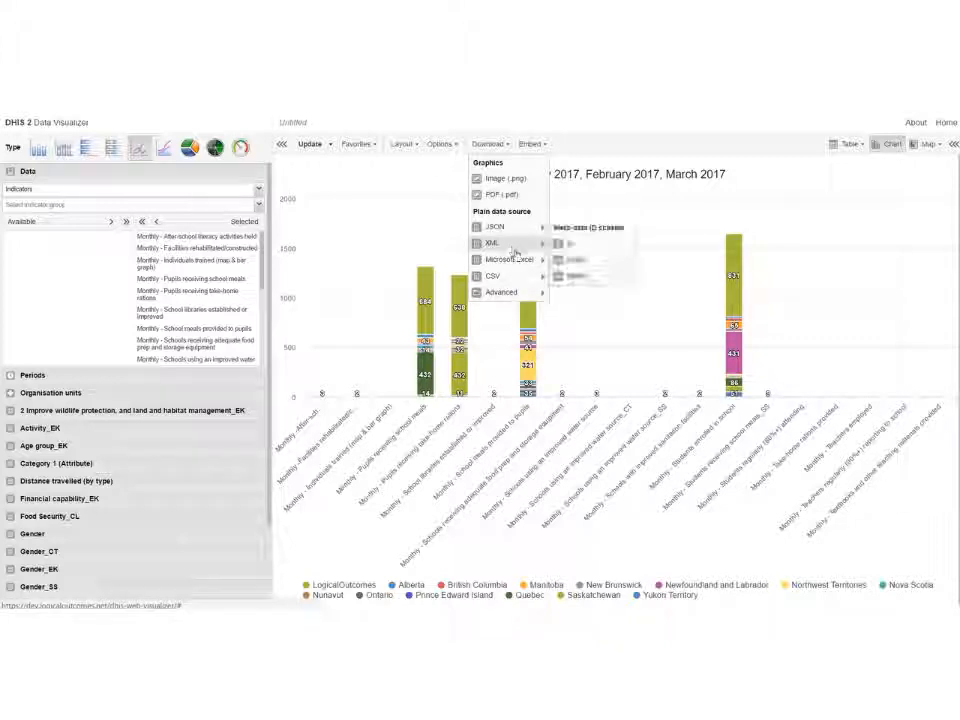
left_click(527, 145)
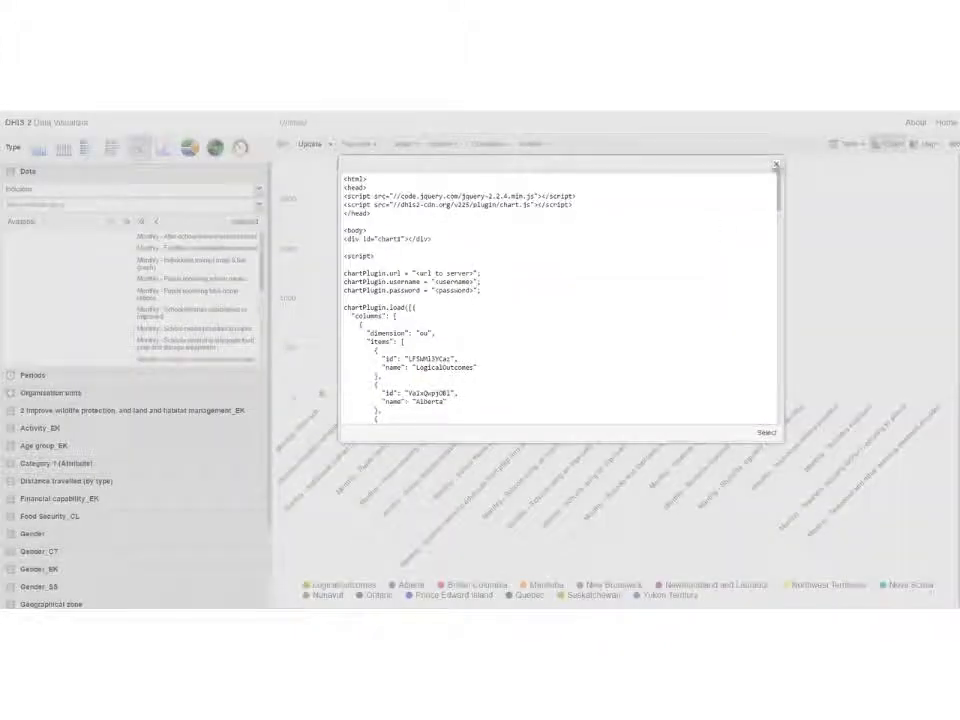
left_click(776, 164)
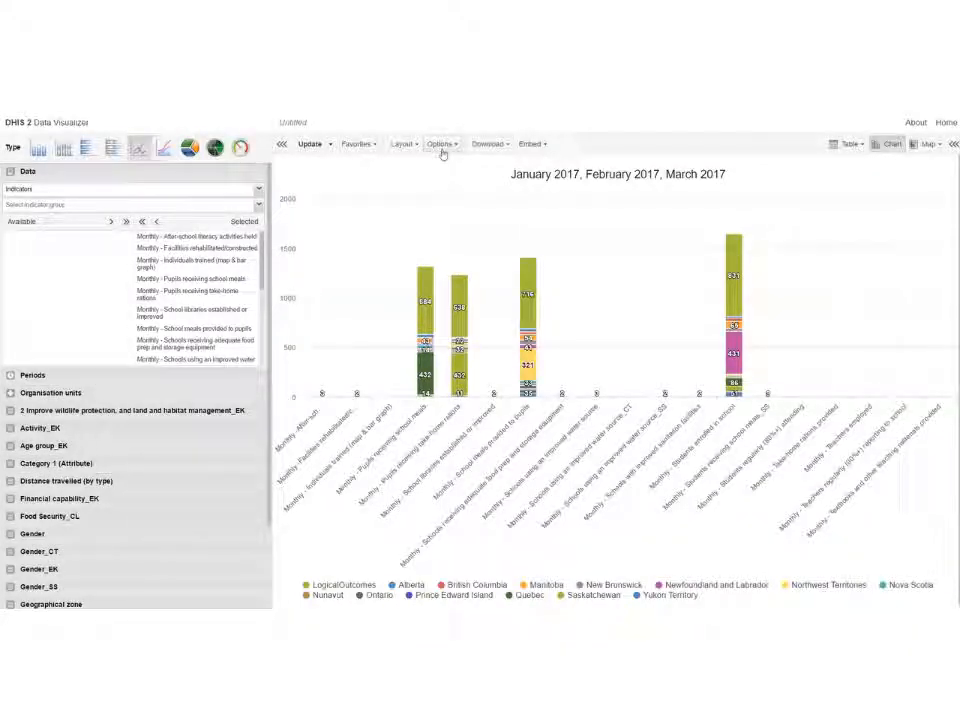
Step: Save the chart as a favourite named Test1-New
left_click(368, 145)
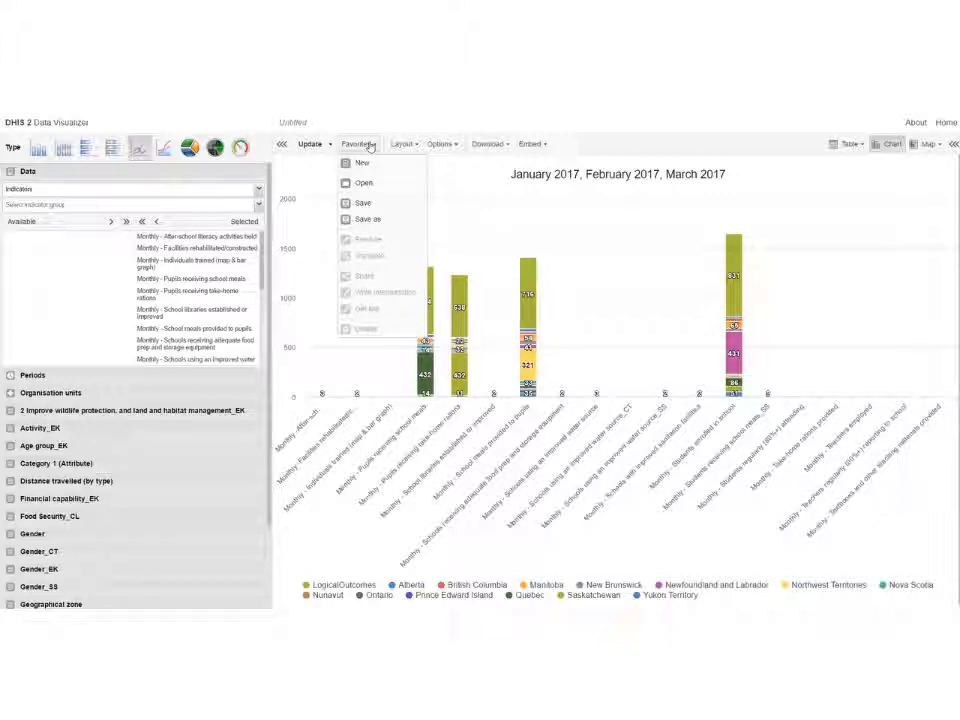
left_click(376, 203)
left_click(372, 191)
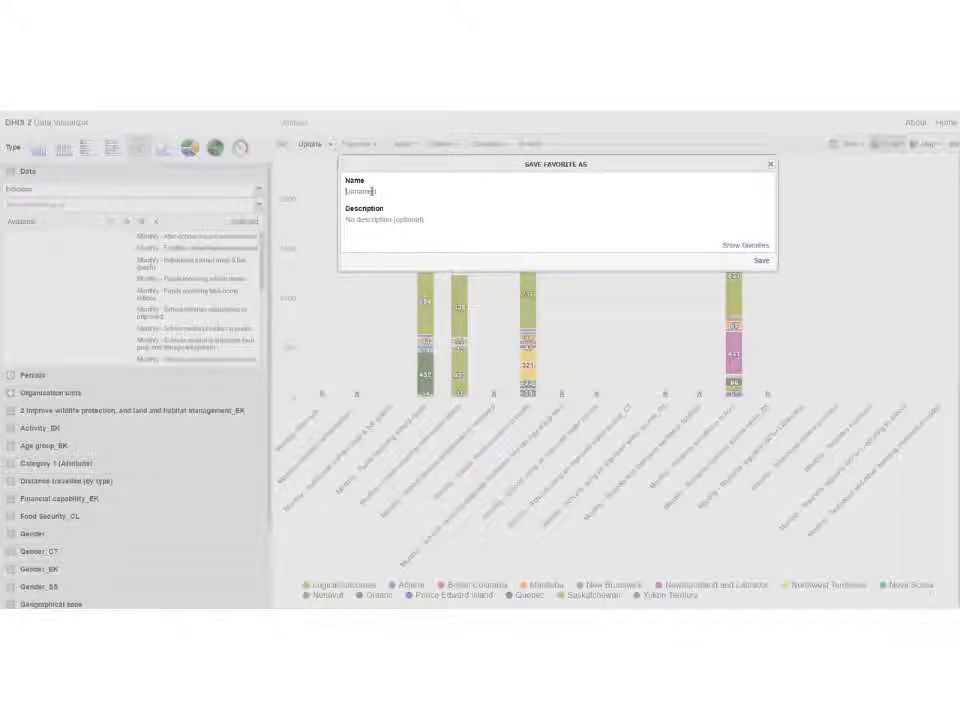
type("Test1-New")
left_click(758, 260)
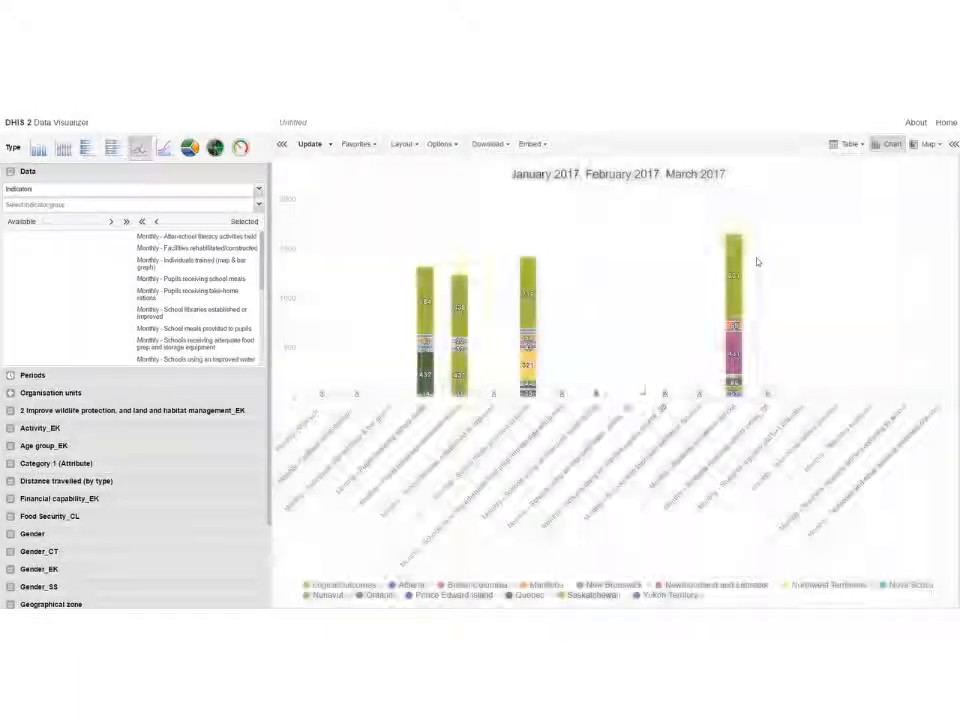